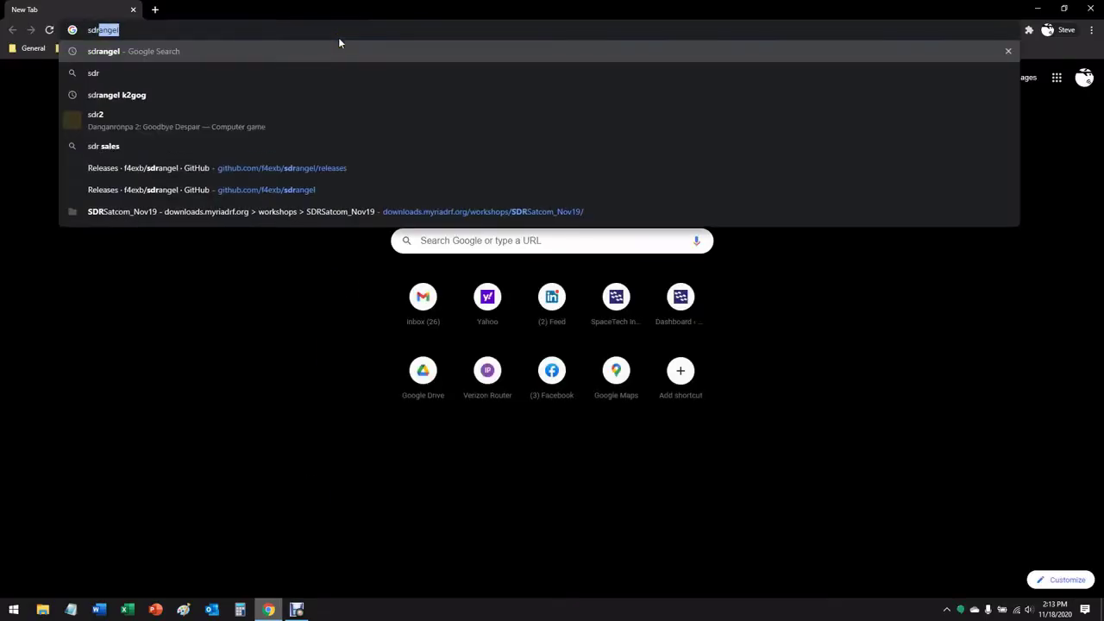
Run a Google search for 'sdrangel' from Chrome's address bar
{"action": "key", "text": "Return"}
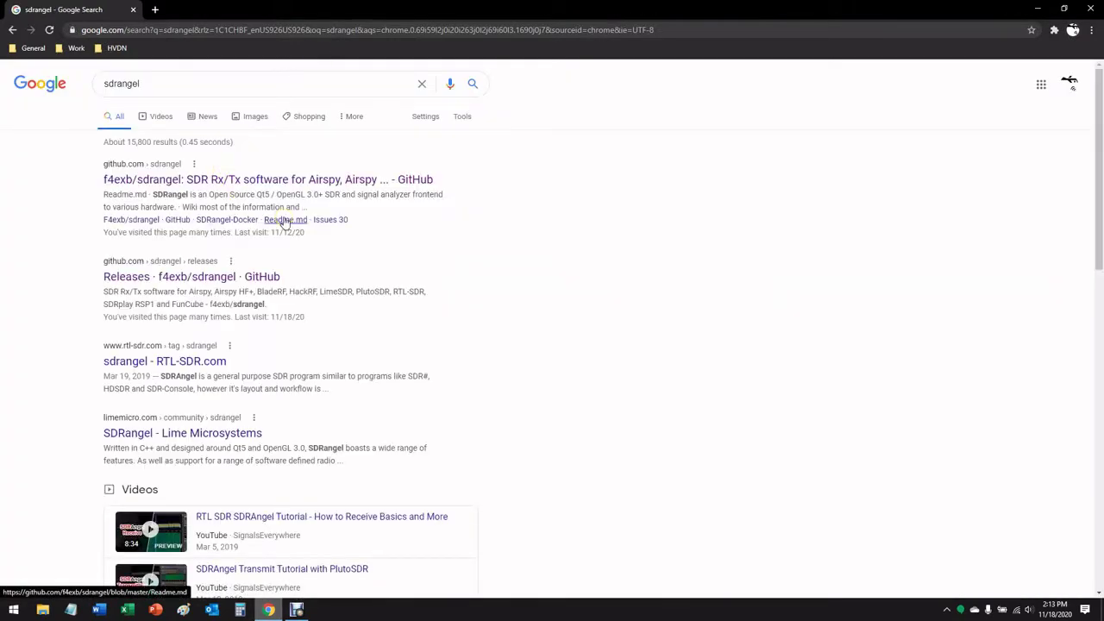
Open the 'Releases · f4exb/sdrangel · GitHub' search result
{"action": "left_click", "coordinate": [242, 277]}
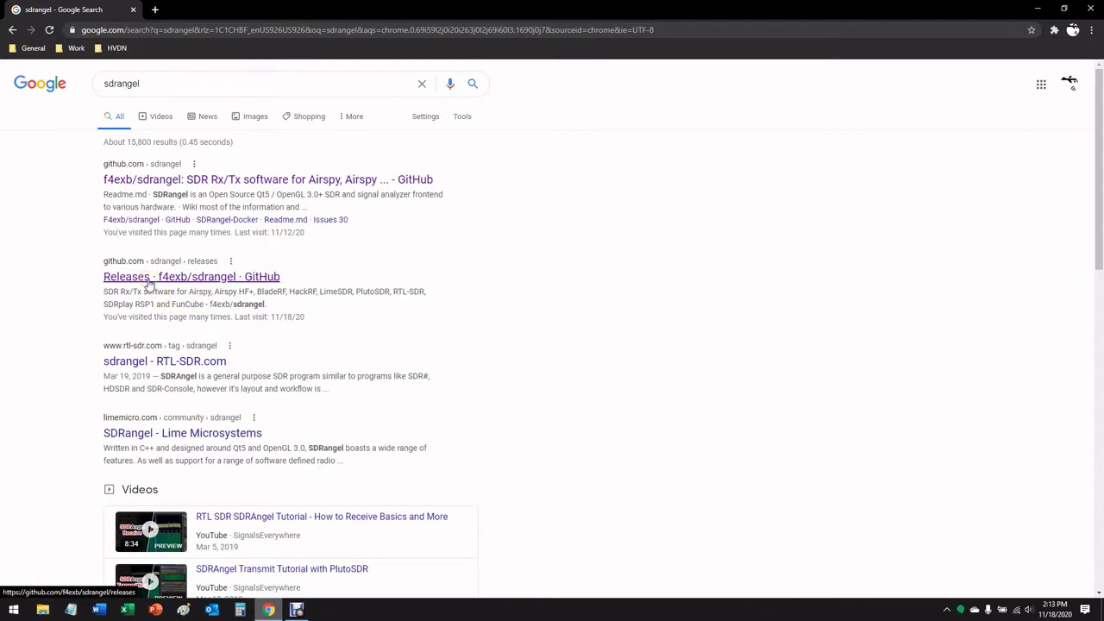
{"action": "left_click", "coordinate": [149, 282]}
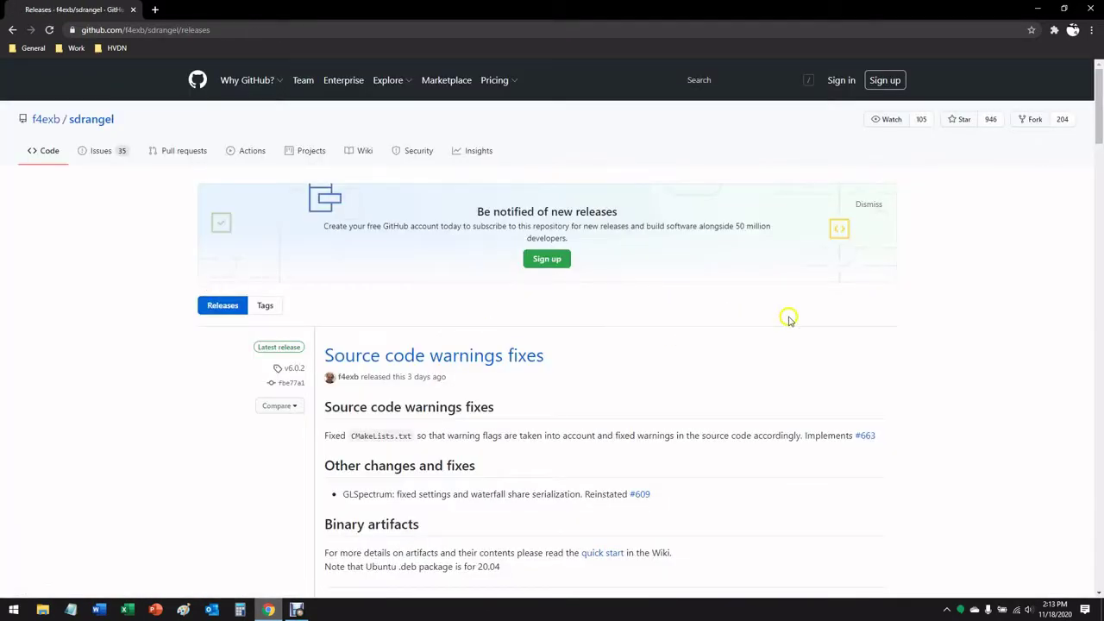
Download sdrangel-6.0.2-win64.exe from the v6.0.2 release Assets list
{"action": "scroll", "coordinate": [1039, 345], "scroll_direction": "down", "scroll_amount": 1}
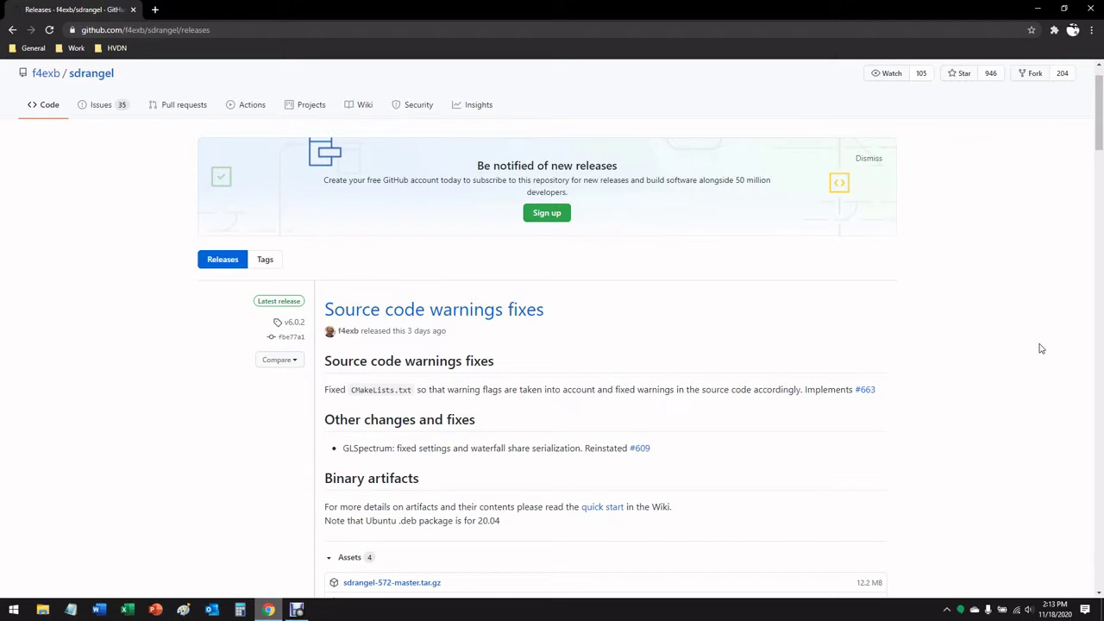
{"action": "scroll", "coordinate": [1041, 347], "scroll_direction": "down", "scroll_amount": 3}
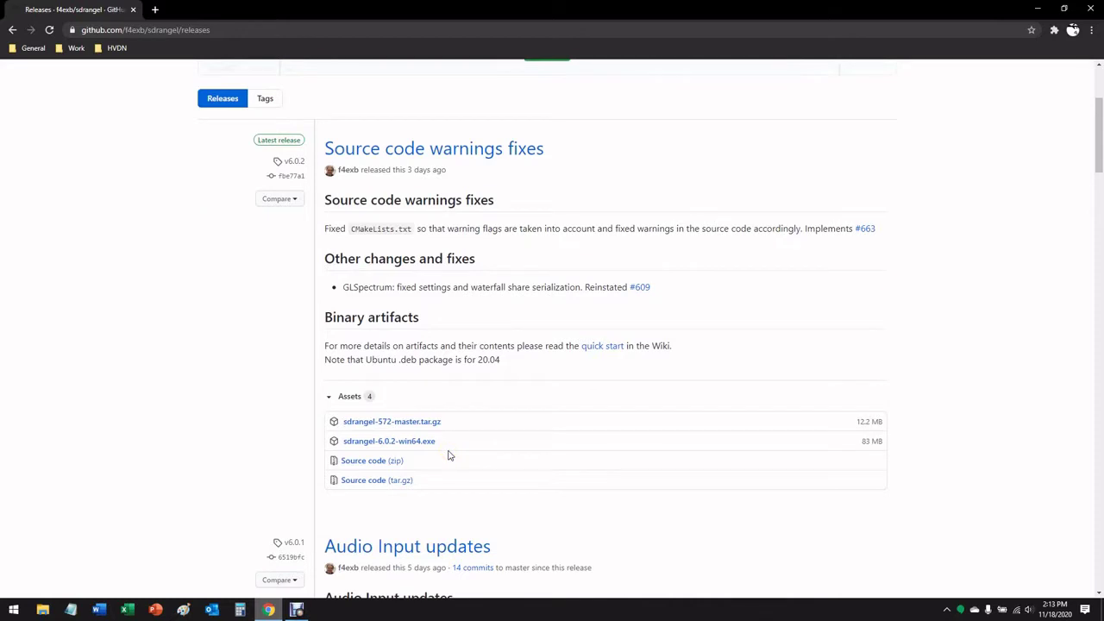
{"action": "left_click", "coordinate": [392, 444]}
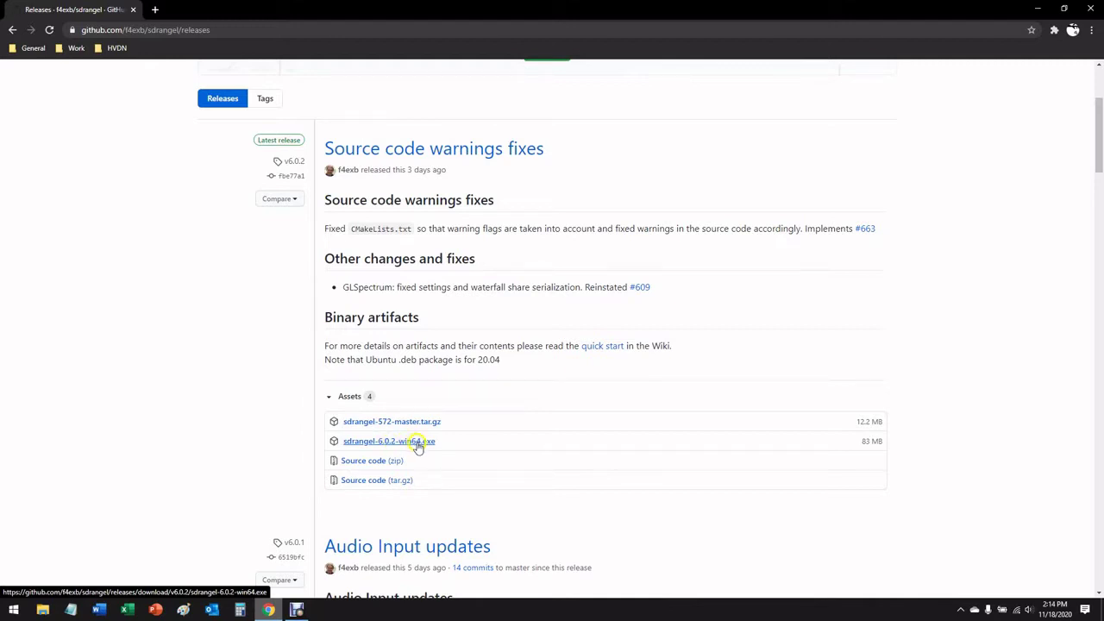
{"action": "left_click", "coordinate": [418, 444]}
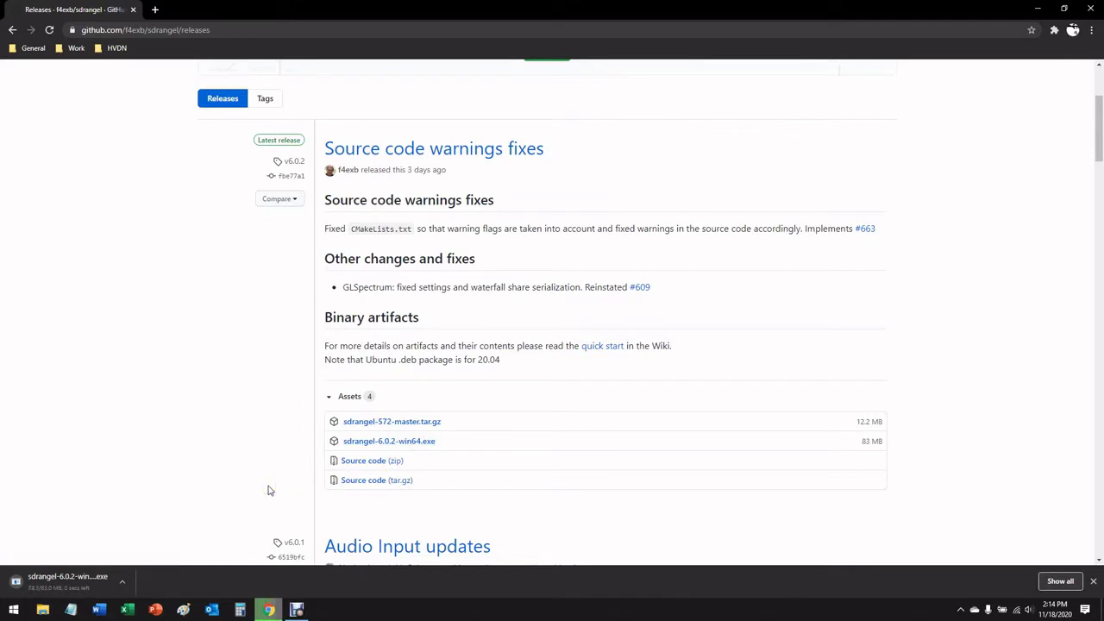
Set the installer download to open when done, and allow it past SmartScreen with Run anyway
{"action": "left_click", "coordinate": [198, 516]}
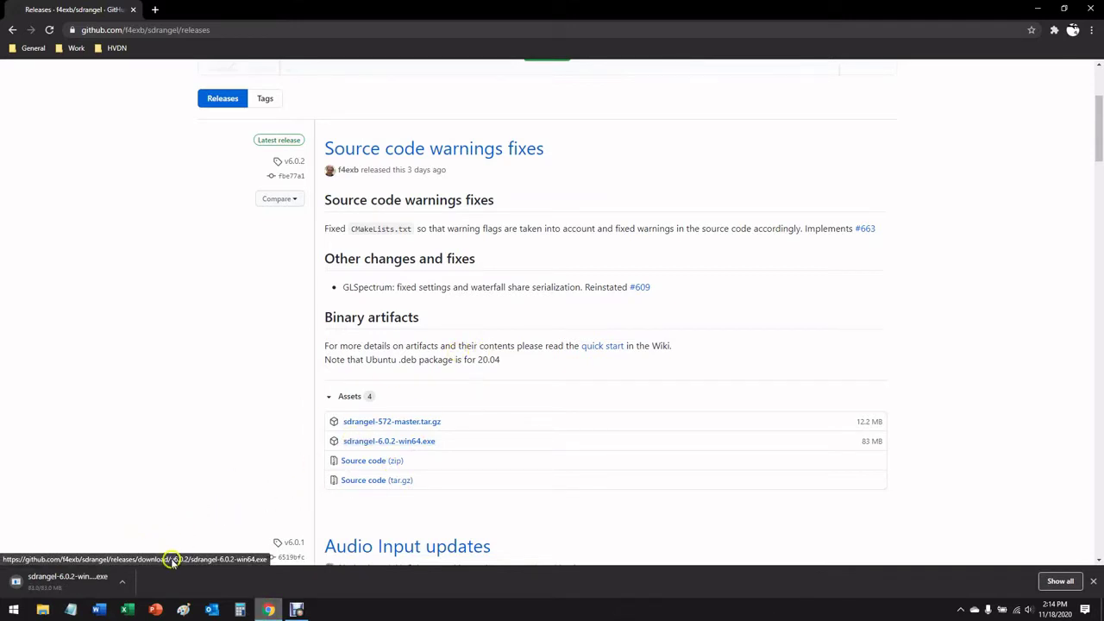
{"action": "left_click", "coordinate": [131, 593]}
{"action": "left_click", "coordinate": [123, 583]}
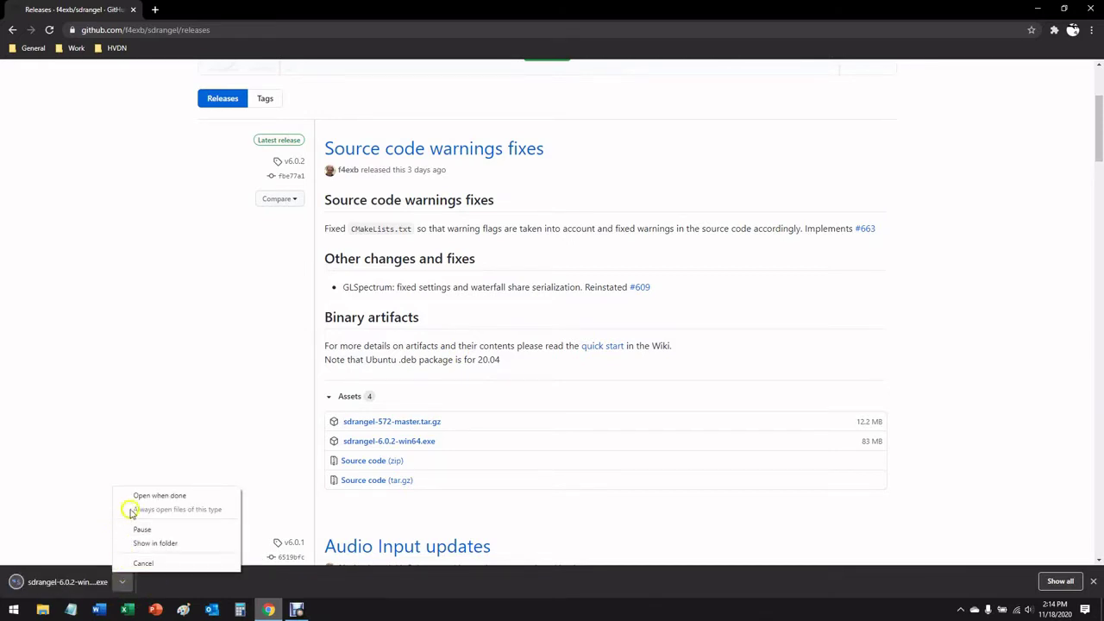
{"action": "left_click", "coordinate": [159, 497]}
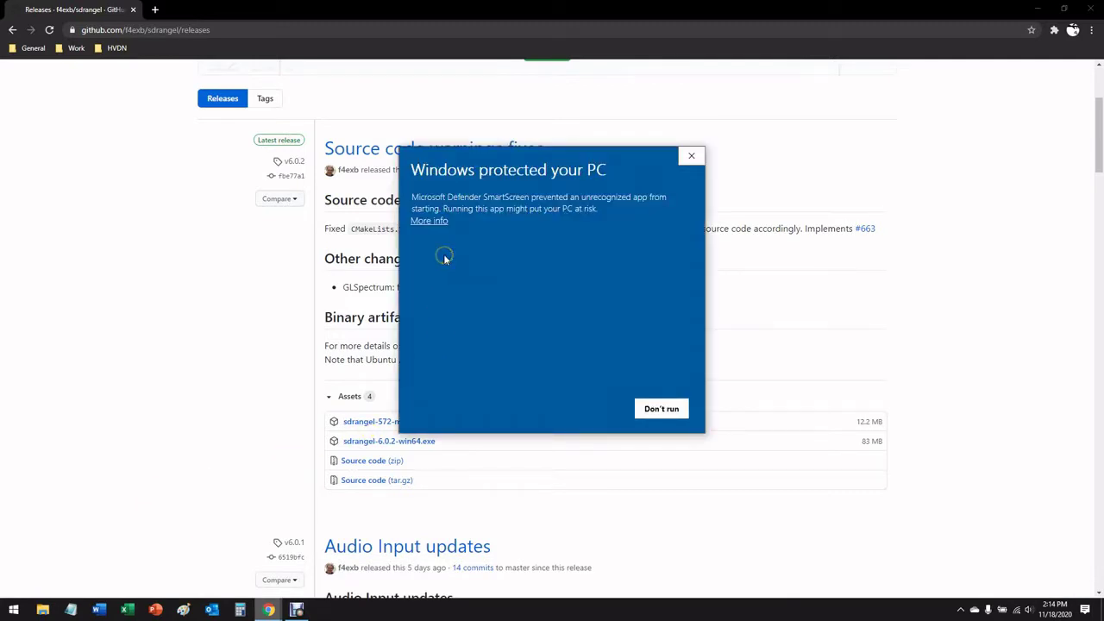
{"action": "left_click", "coordinate": [428, 222]}
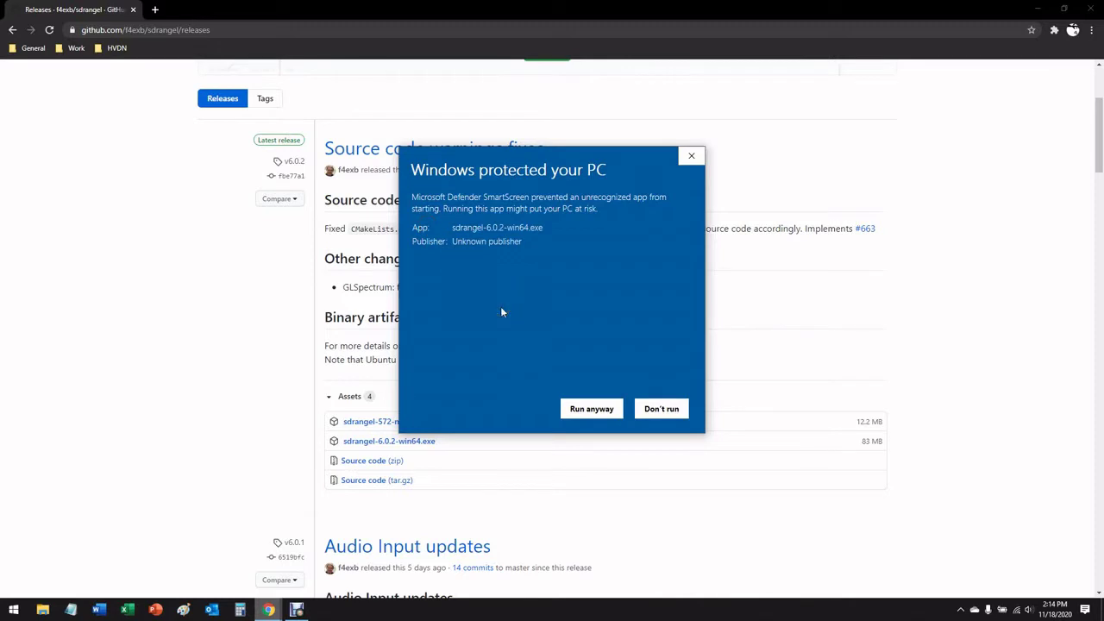
{"action": "left_click", "coordinate": [592, 411]}
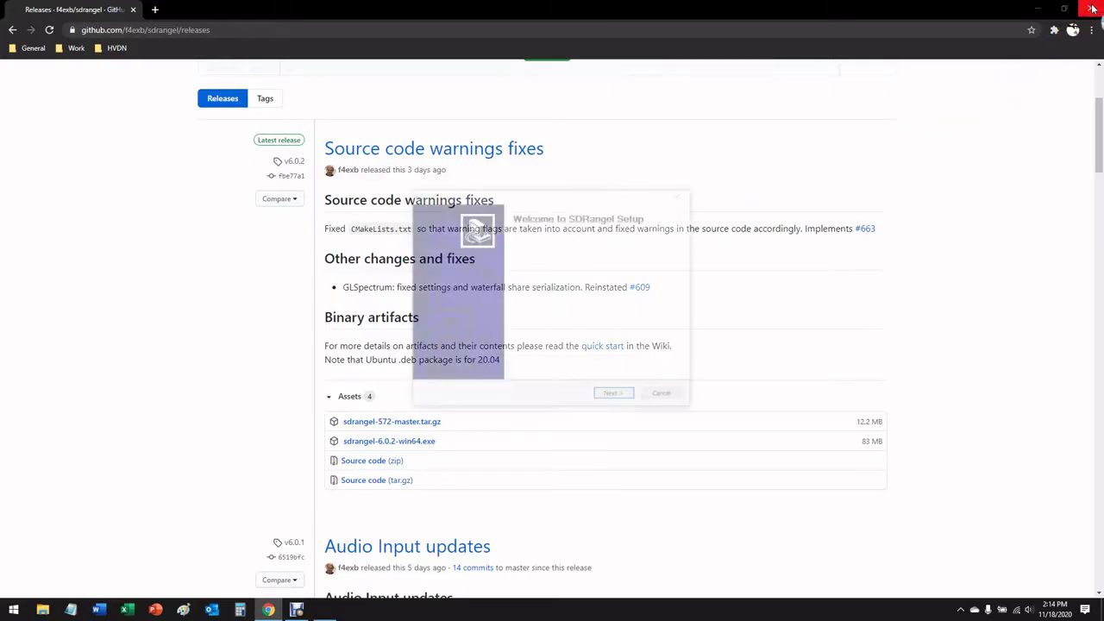
Close Chrome and advance through SDRangel Setup, ticking Create sdrangel Desktop Icon
{"action": "left_click", "coordinate": [1092, 9]}
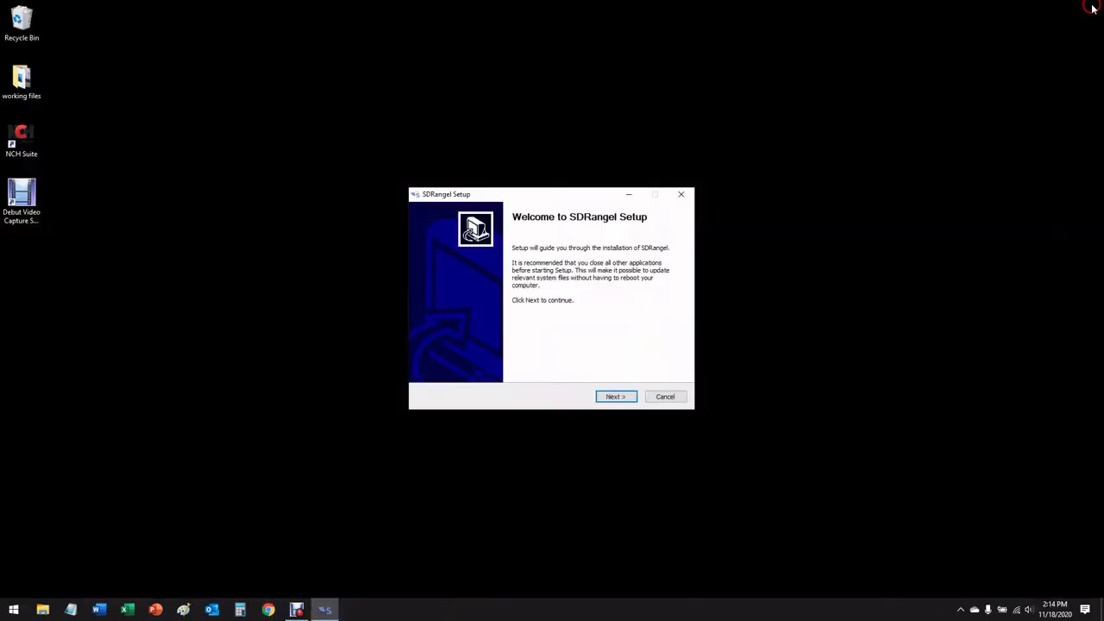
{"action": "left_click", "coordinate": [628, 398]}
{"action": "left_click", "coordinate": [624, 396]}
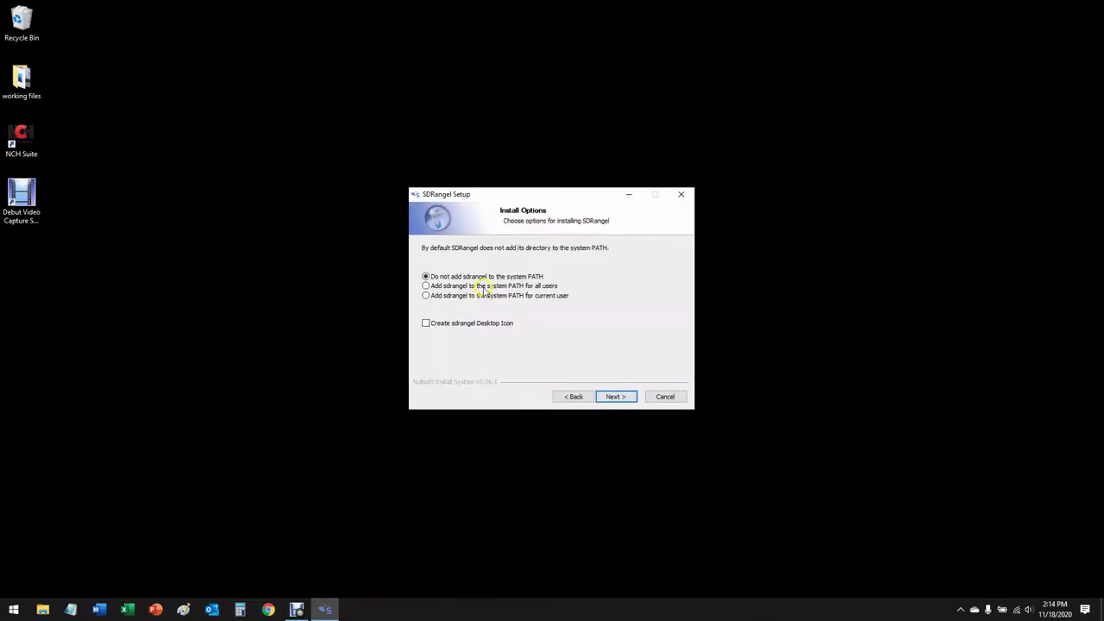
{"action": "left_click", "coordinate": [427, 326]}
Install SDRangel to the default location, finish Setup, and bring up Start search
{"action": "left_click", "coordinate": [616, 396]}
{"action": "left_click", "coordinate": [616, 396]}
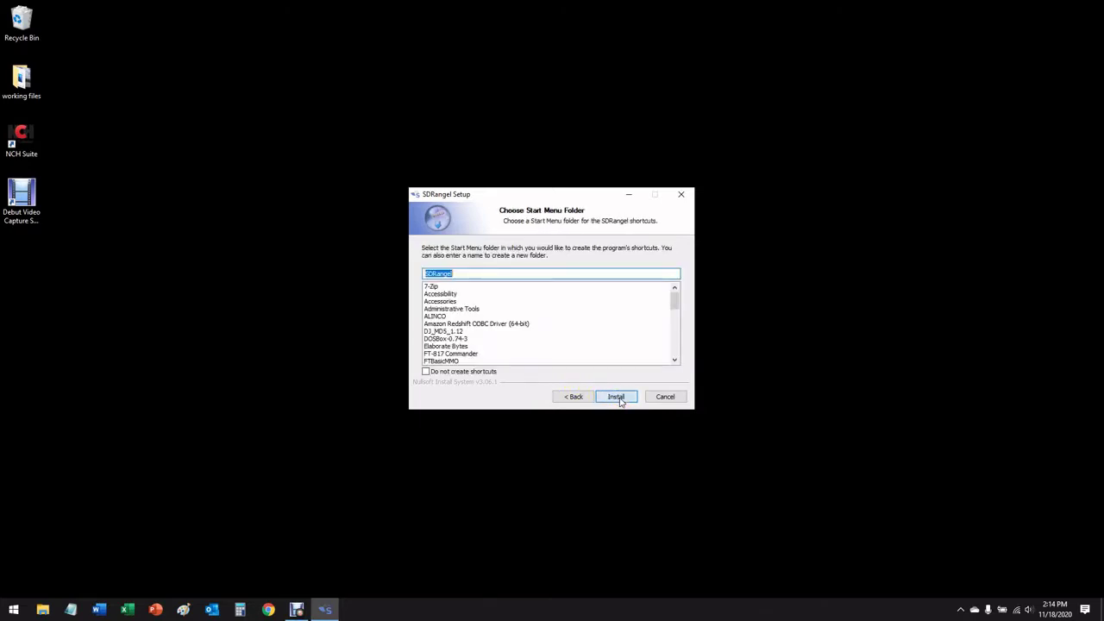
{"action": "left_click", "coordinate": [616, 397]}
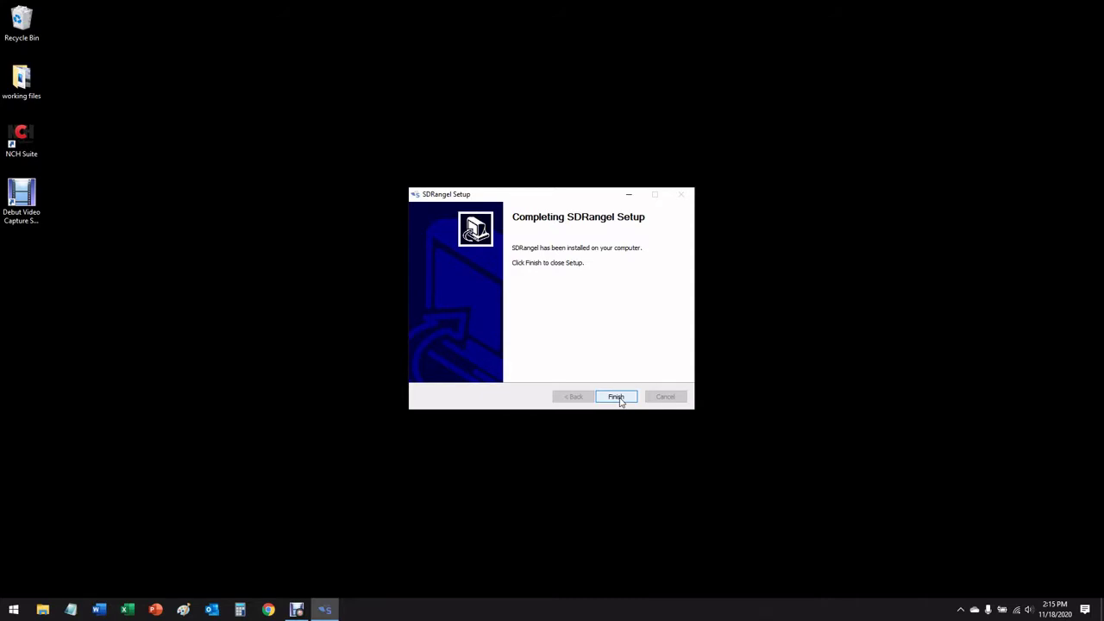
{"action": "left_click", "coordinate": [617, 397]}
{"action": "key", "text": "super"}
Search Start for 'sdrang' and launch the SDRangel best match
{"action": "type", "text": "sdrang"}
{"action": "left_click", "coordinate": [57, 298]}
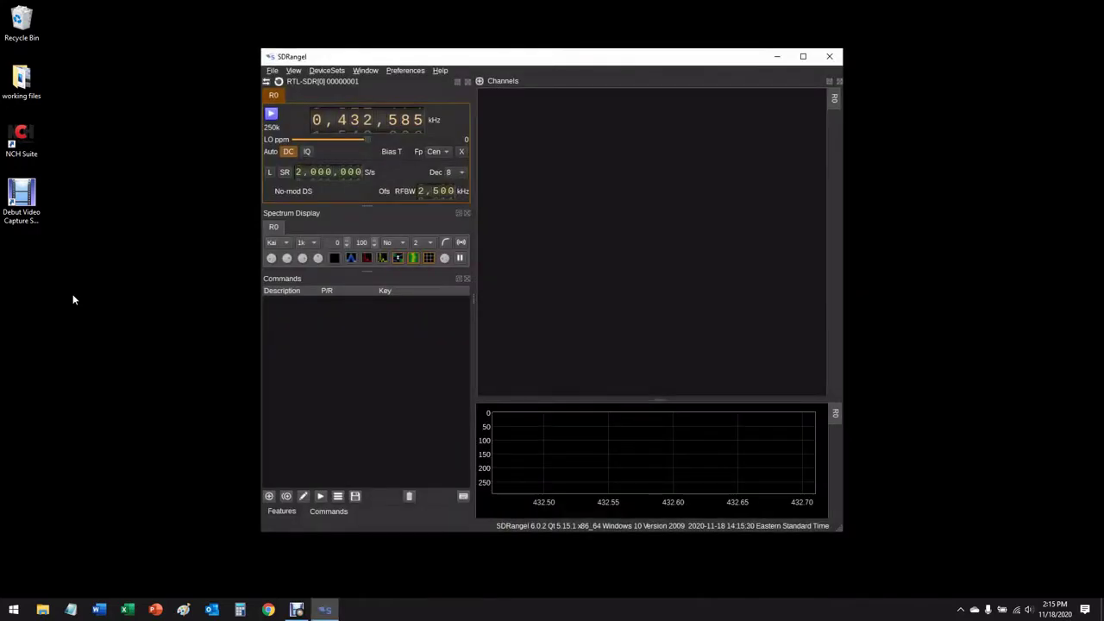
Switch SDRangel to fullscreen and reload the receiver device
{"action": "left_click", "coordinate": [296, 71]}
{"action": "left_click", "coordinate": [316, 83]}
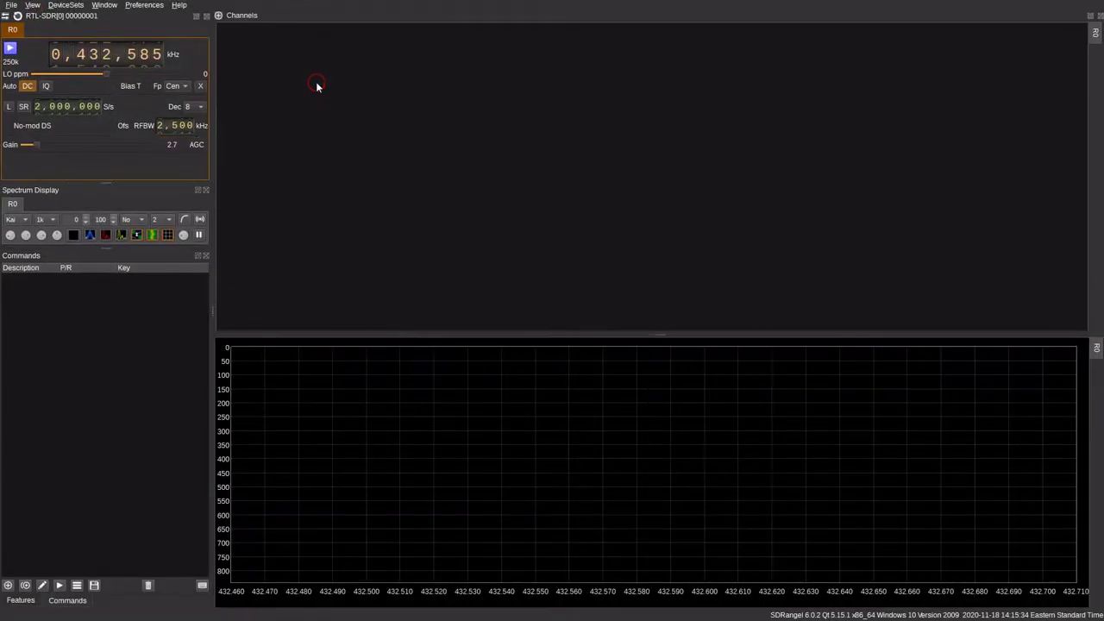
{"action": "left_click", "coordinate": [18, 17]}
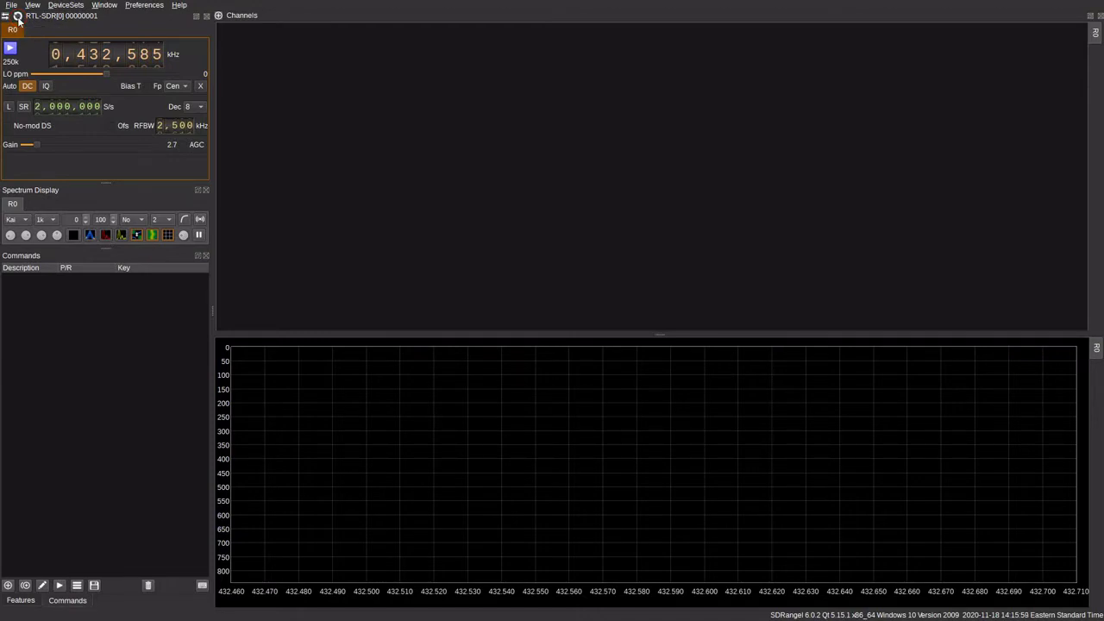
{"action": "left_click", "coordinate": [18, 16]}
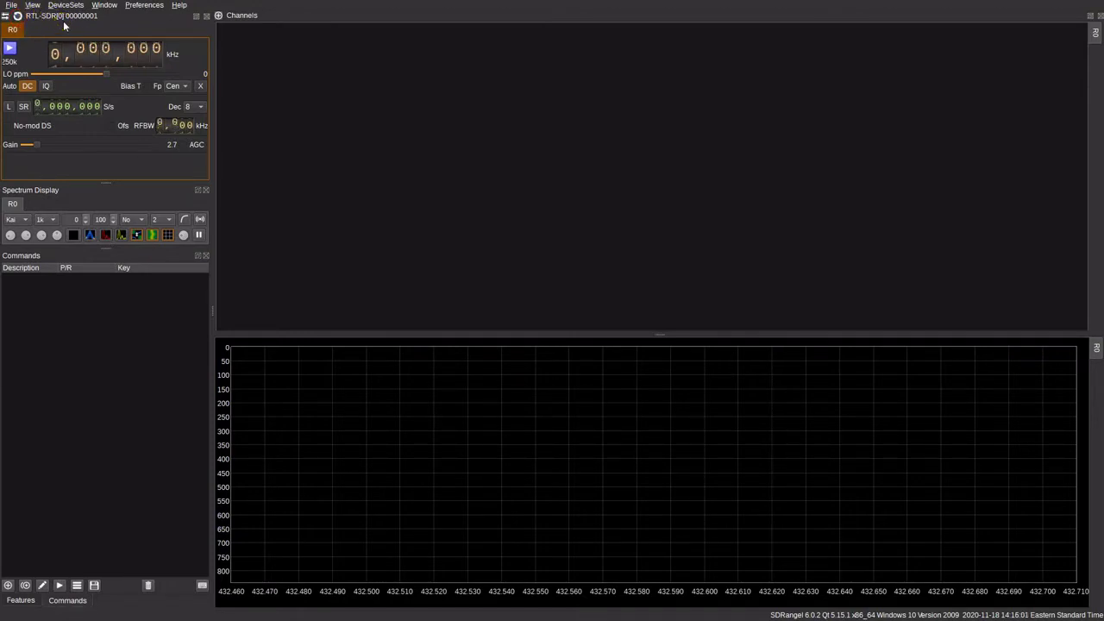
Change the sampling device to RTL-SDR[0] 00000001
{"action": "left_click", "coordinate": [5, 16]}
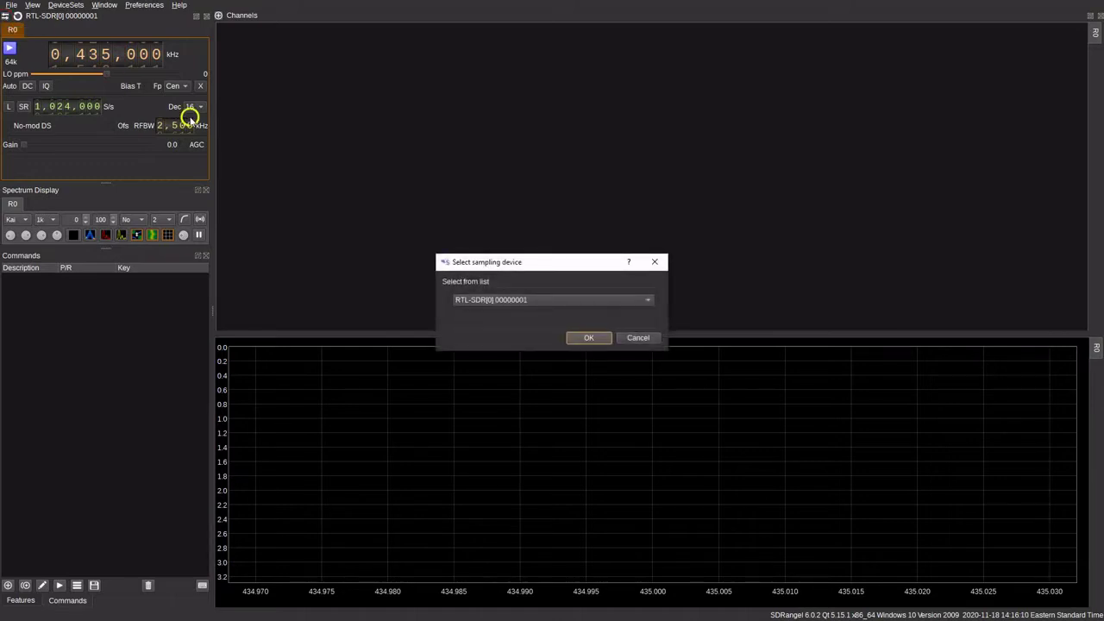
{"action": "left_click", "coordinate": [521, 300]}
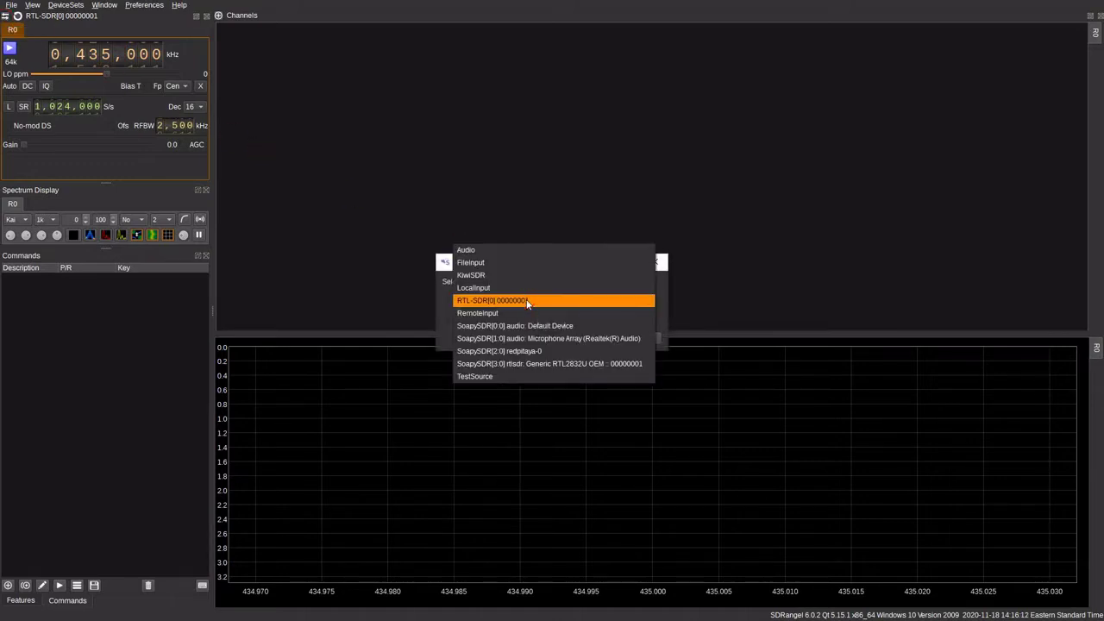
{"action": "left_click", "coordinate": [531, 301]}
{"action": "left_click", "coordinate": [535, 302]}
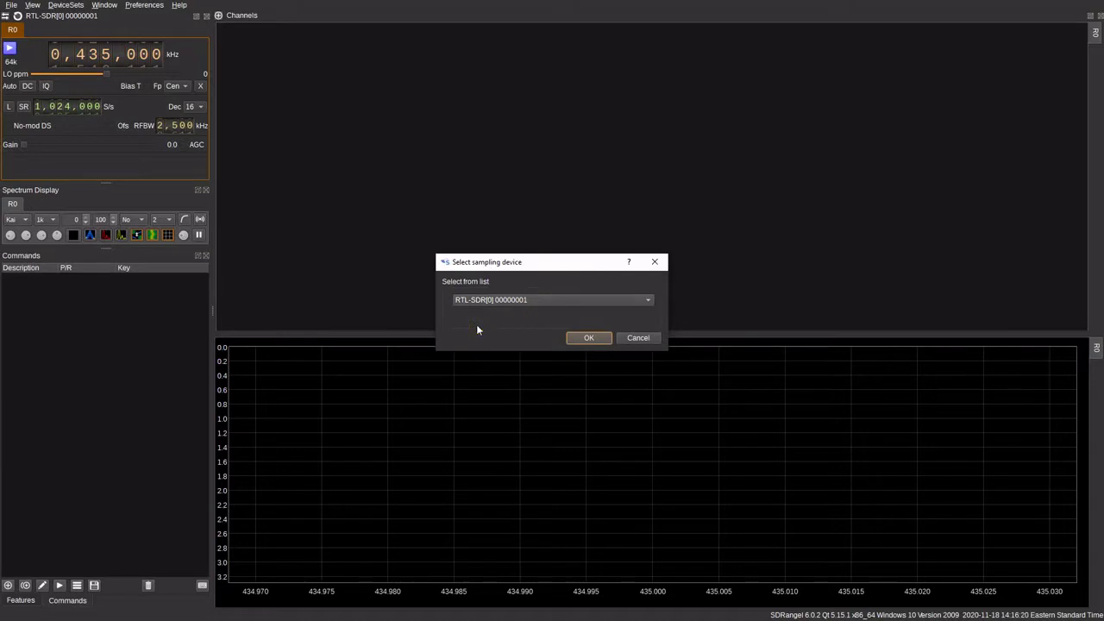
{"action": "left_click", "coordinate": [599, 342]}
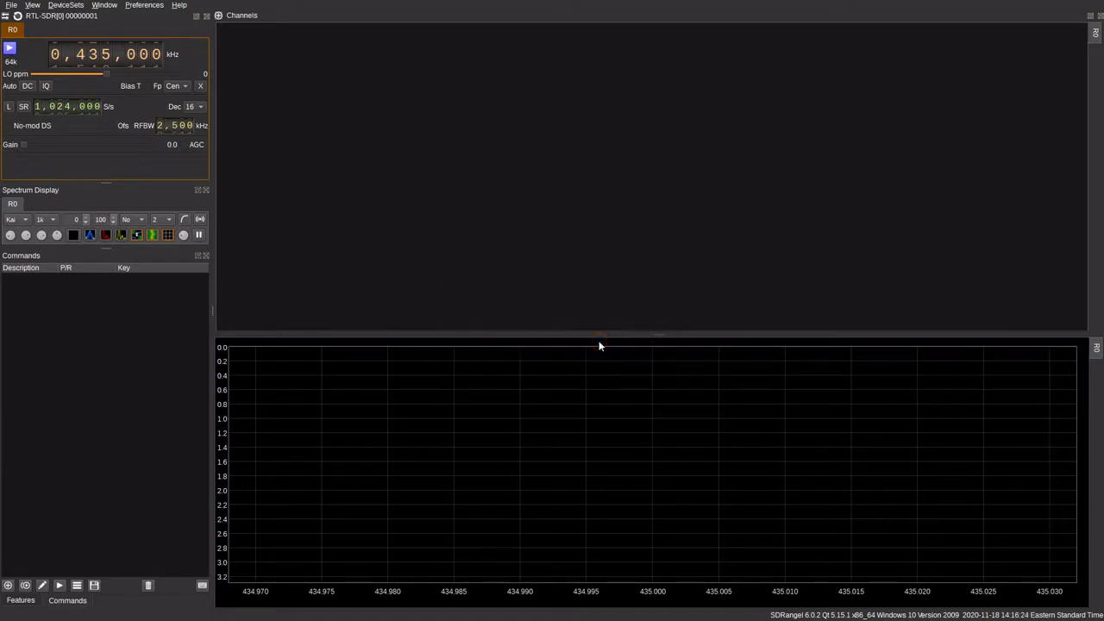
{"action": "left_click", "coordinate": [279, 193]}
Raise the RTL-SDR gain and set decimation to 2
{"action": "left_click", "coordinate": [24, 146]}
{"action": "left_click_drag", "start_coordinate": [44, 144], "coordinate": [89, 153]}
{"action": "left_click", "coordinate": [156, 159]}
{"action": "left_click", "coordinate": [202, 107]}
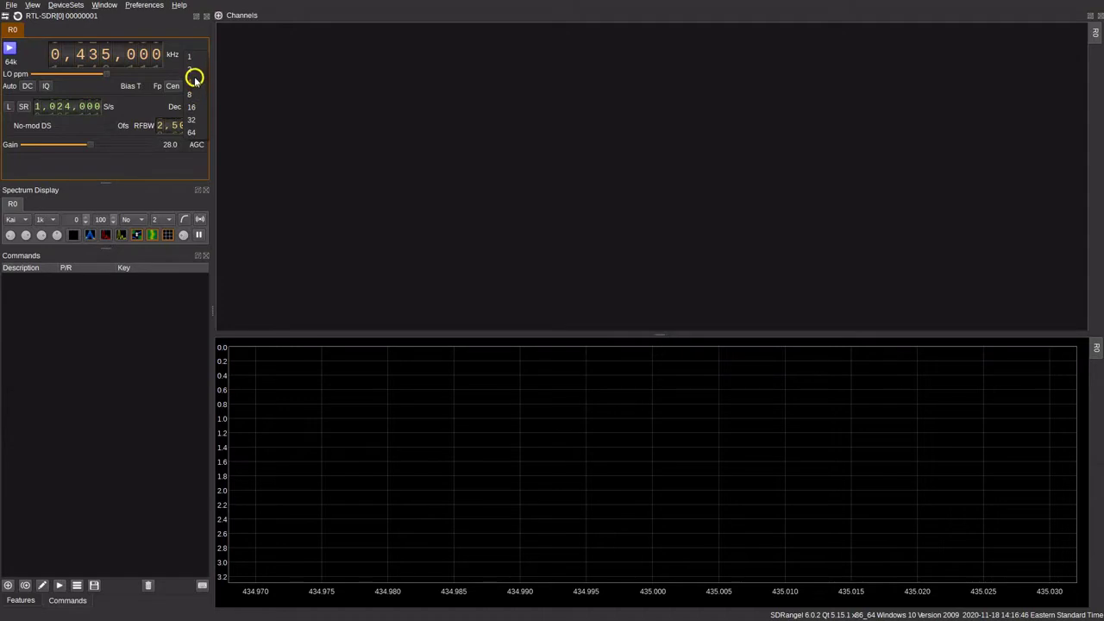
{"action": "left_click", "coordinate": [194, 70]}
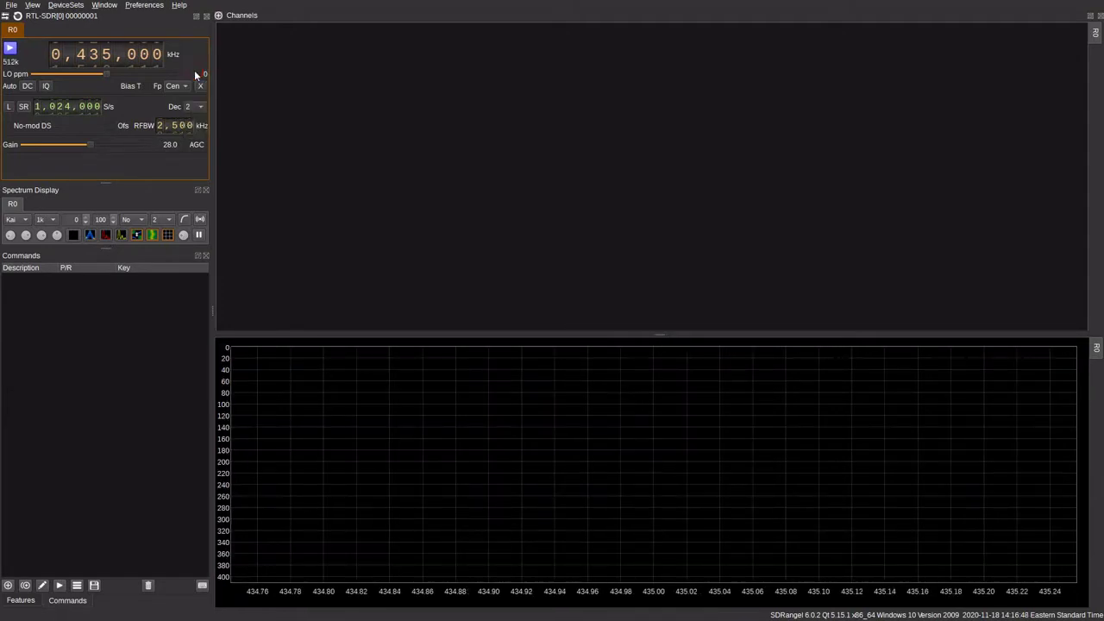
Enable automatic DC offset removal and show the 512,000 S/s baseband rate
{"action": "left_click", "coordinate": [23, 106]}
{"action": "left_click", "coordinate": [26, 87]}
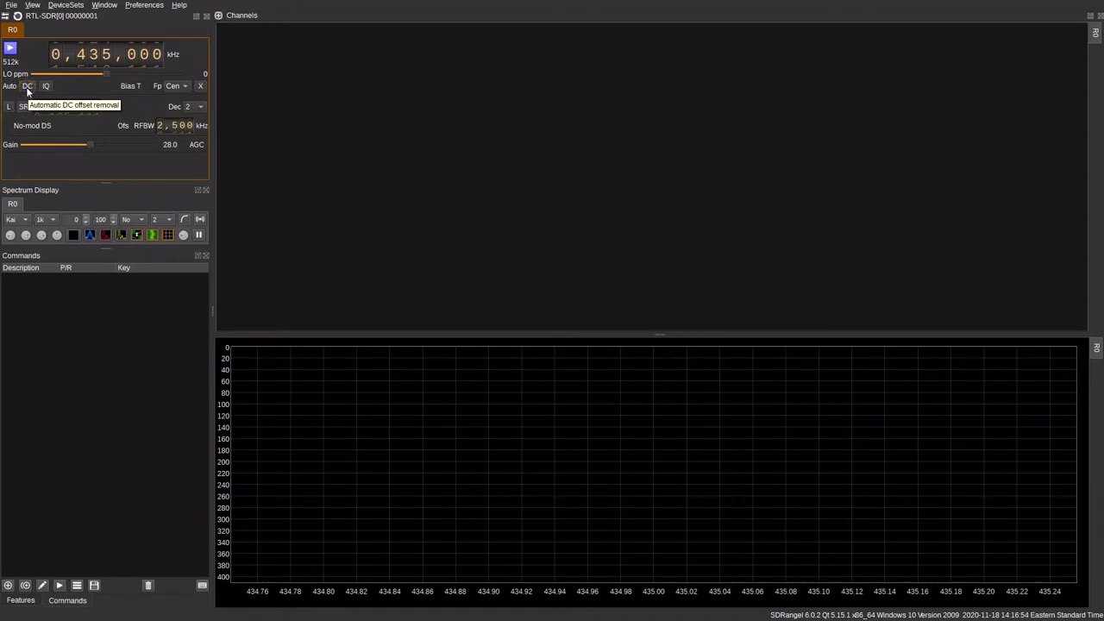
{"action": "left_click", "coordinate": [27, 86]}
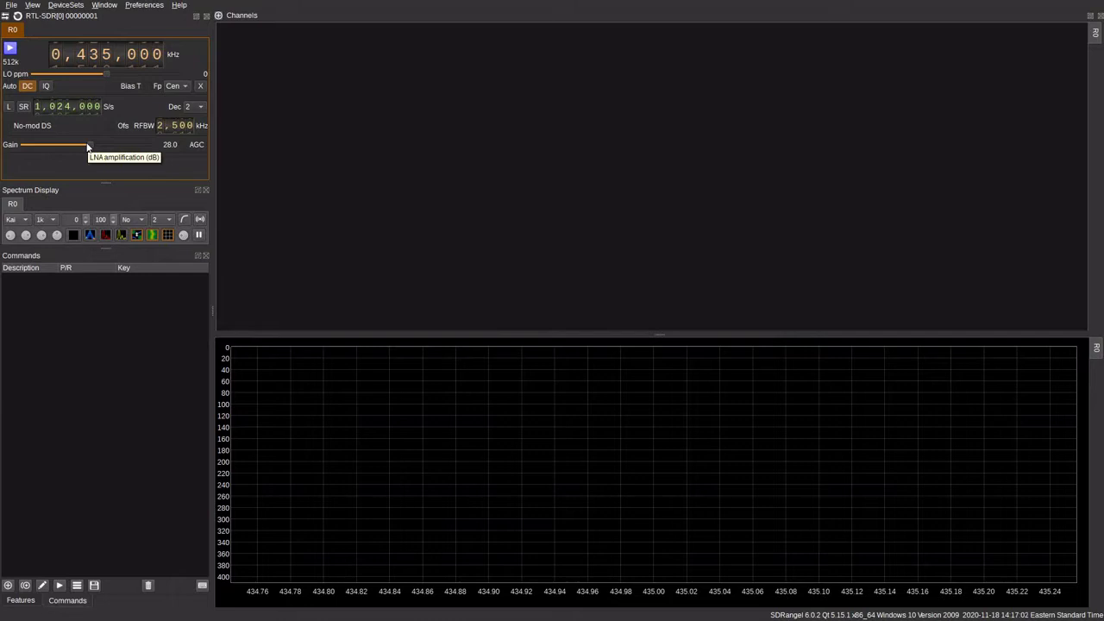
{"action": "left_click", "coordinate": [28, 86]}
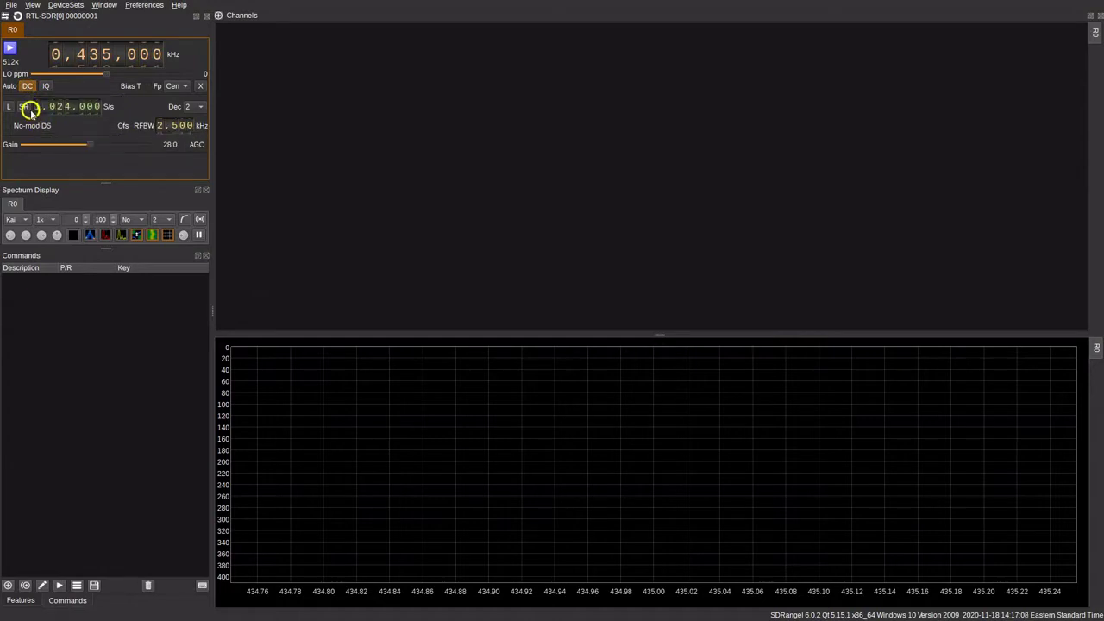
{"action": "left_click", "coordinate": [25, 107]}
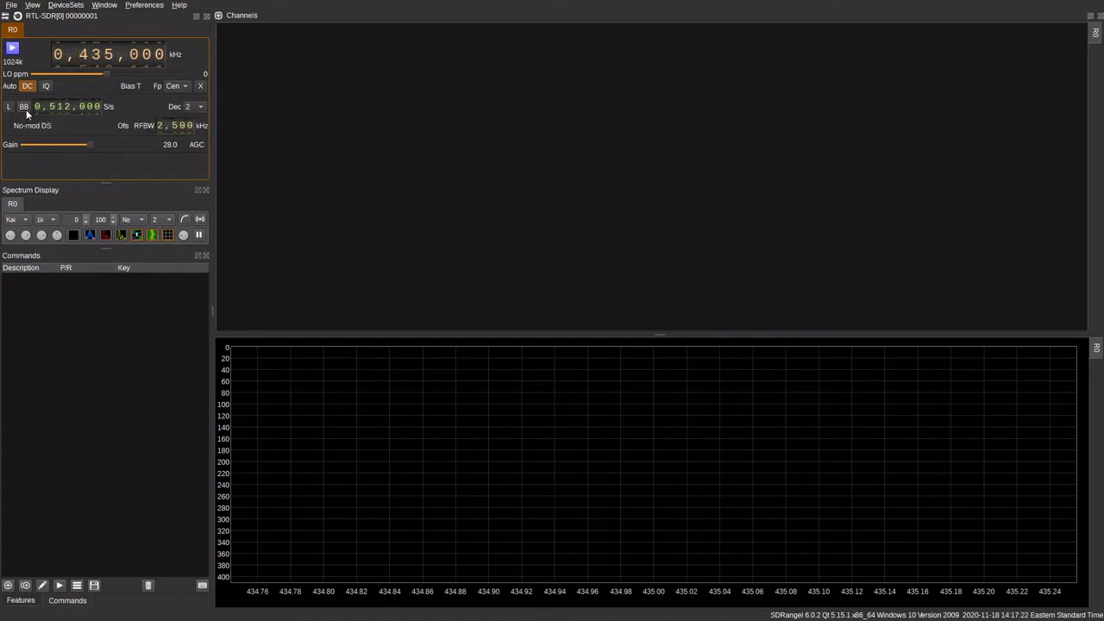
Adjust the sample-rate digits until the rate reads 1,000,000 S/s
{"action": "left_click", "coordinate": [54, 110]}
{"action": "scroll", "coordinate": [57, 113], "scroll_direction": "down", "scroll_amount": 1}
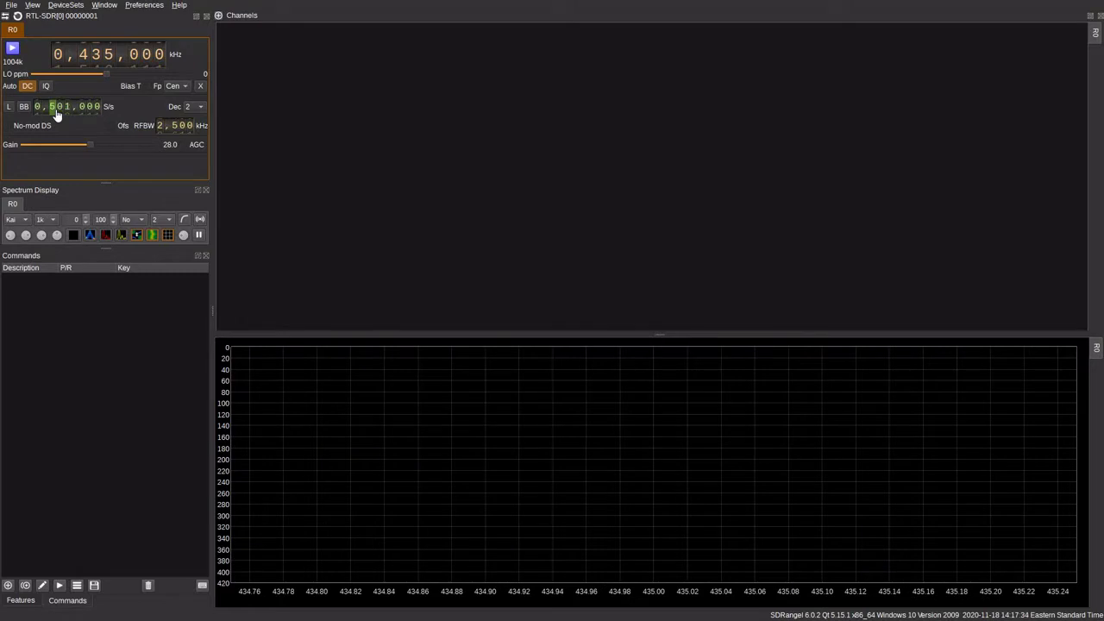
{"action": "scroll", "coordinate": [57, 113], "scroll_direction": "down", "scroll_amount": 1}
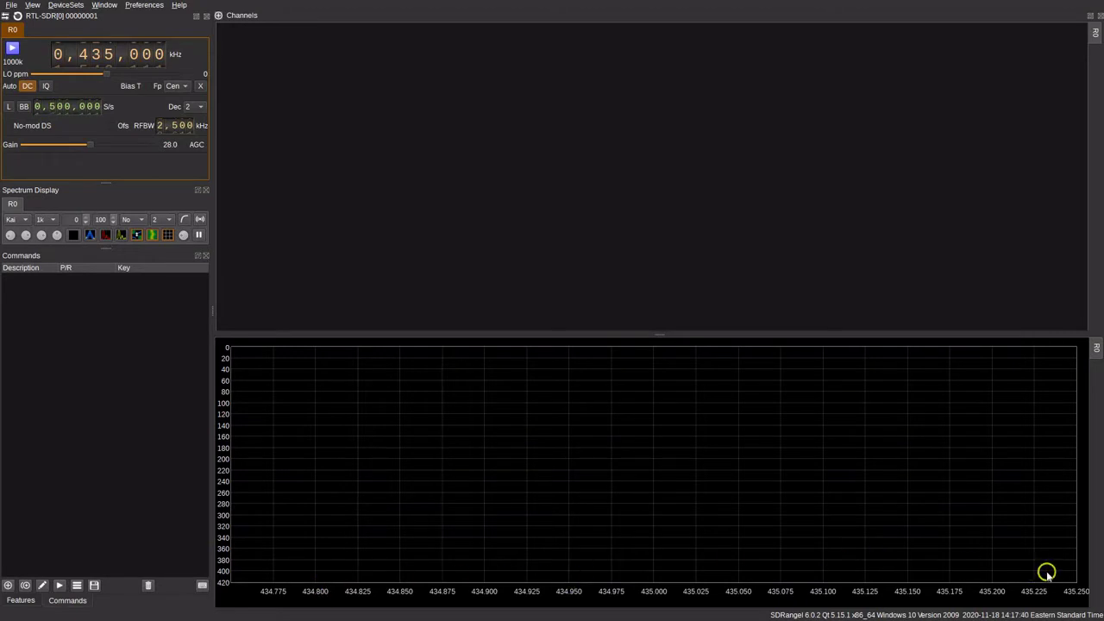
{"action": "left_click", "coordinate": [52, 107]}
{"action": "scroll", "coordinate": [52, 107], "scroll_direction": "up", "scroll_amount": 6}
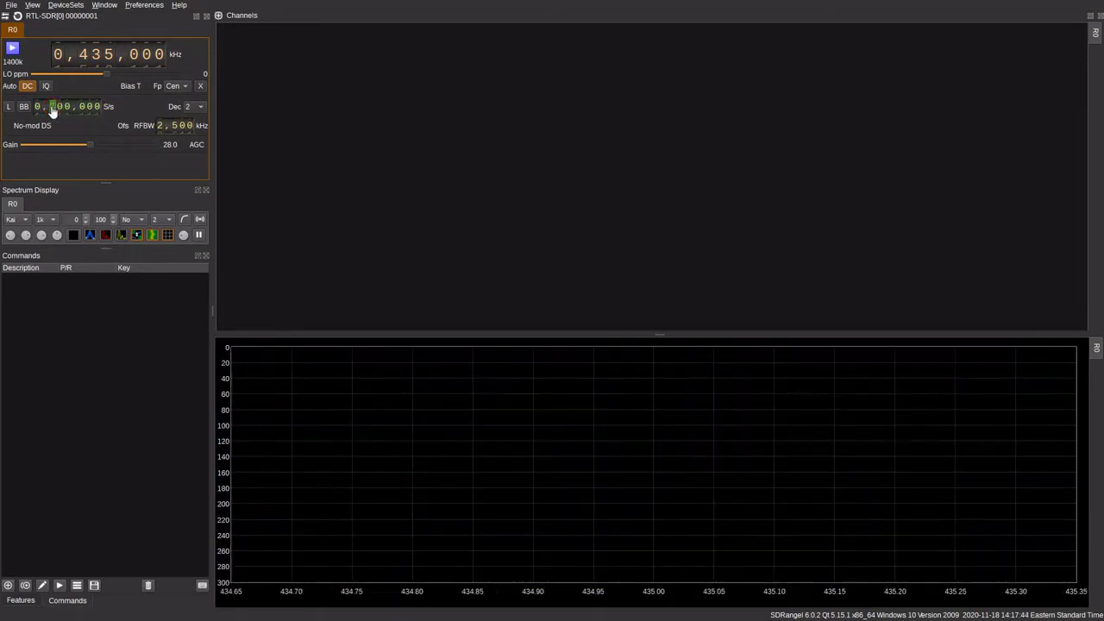
{"action": "scroll", "coordinate": [51, 107], "scroll_direction": "up", "scroll_amount": 4}
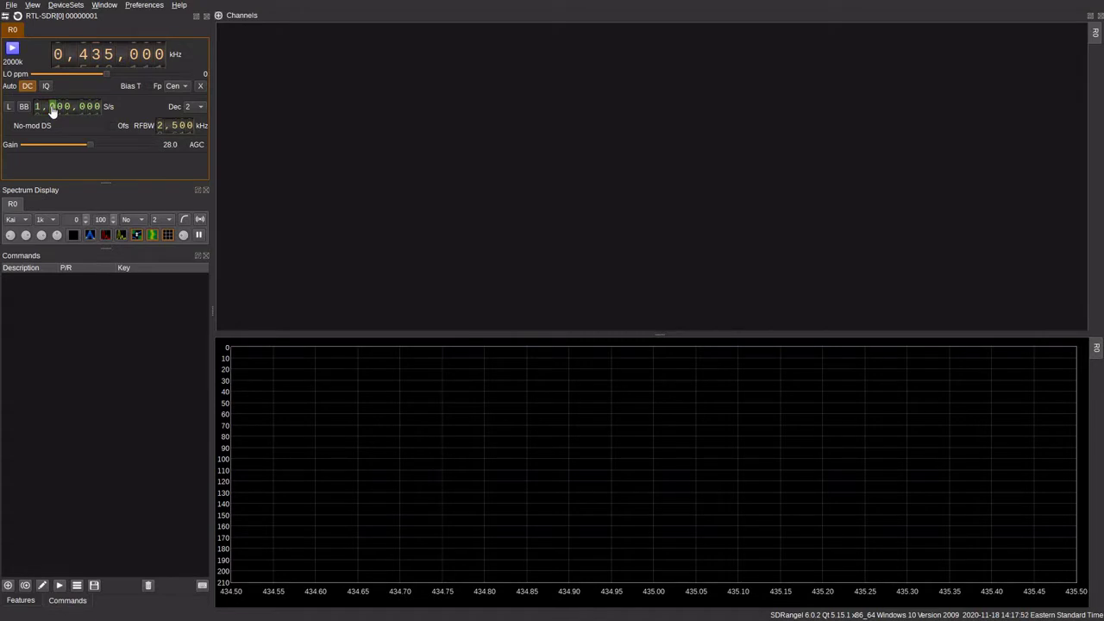
Tune the RTL-SDR centre frequency to 162,475 kHz and start acquisition
{"action": "left_click", "coordinate": [86, 59]}
{"action": "left_click", "coordinate": [86, 60]}
{"action": "type", "text": "16"}
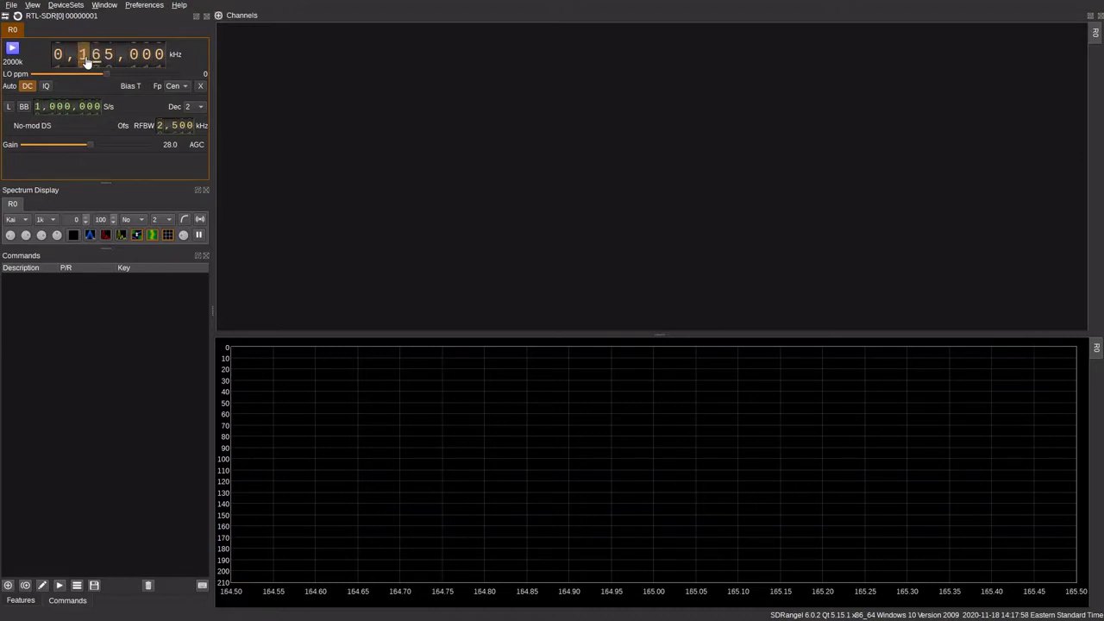
{"action": "type", "text": "2,2"}
{"action": "key", "text": "Up"}
{"action": "key", "text": "Up"}
{"action": "key", "text": "Up"}
{"action": "key", "text": "Up"}
{"action": "key", "text": "Up"}
{"action": "key", "text": "Up"}
{"action": "key", "text": "Up"}
{"action": "key", "text": "Up"}
{"action": "key", "text": "Up"}
{"action": "key", "text": "Up"}
{"action": "key", "text": "Up"}
{"action": "key", "text": "Up"}
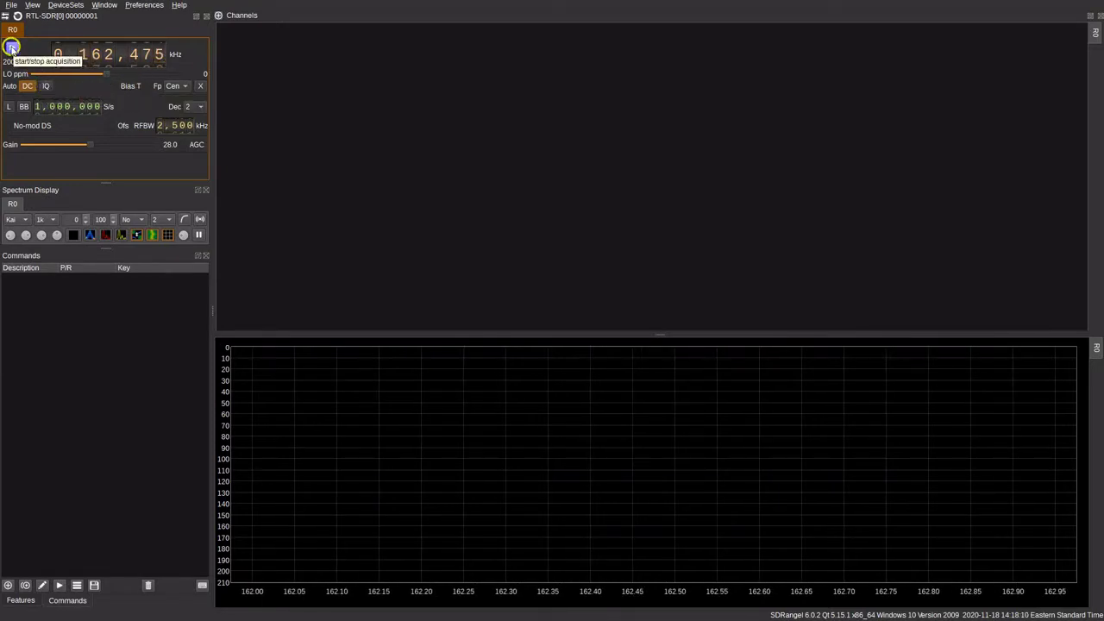
{"action": "left_click", "coordinate": [12, 49]}
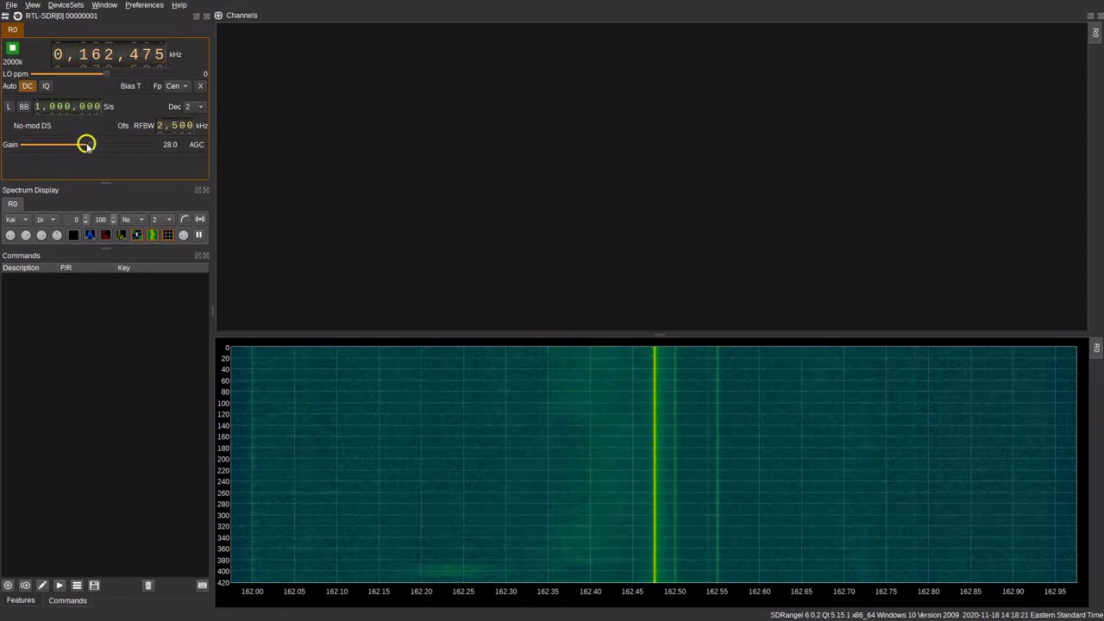
Set the RTL-SDR gain to 49.6 and enable the live spectrum trace over the waterfall
{"action": "left_click_drag", "start_coordinate": [90, 144], "coordinate": [171, 155]}
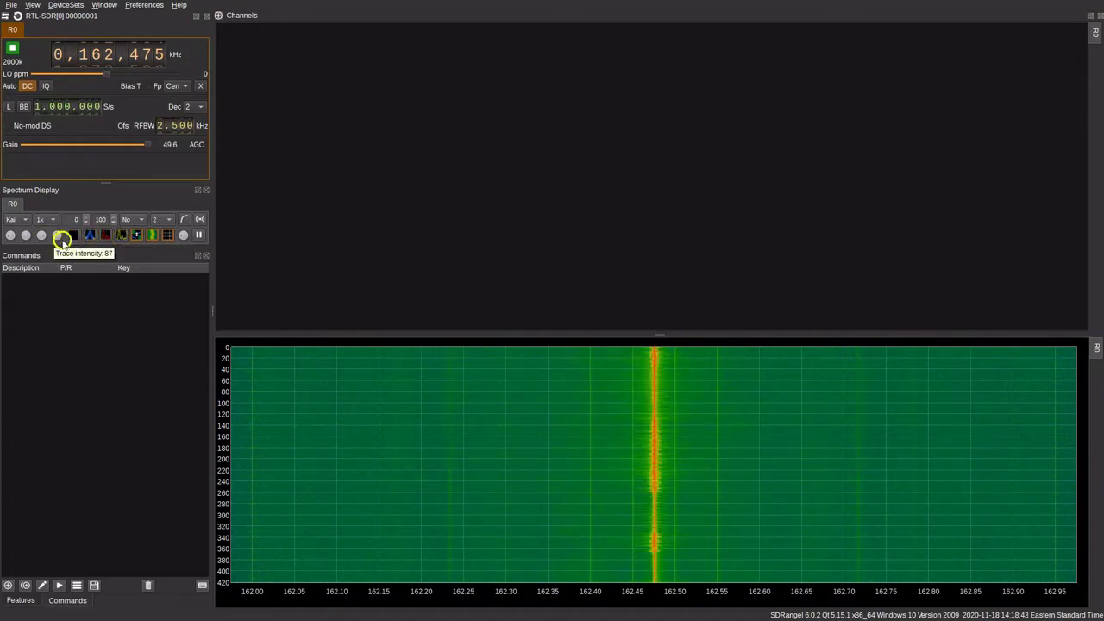
{"action": "left_click", "coordinate": [122, 236]}
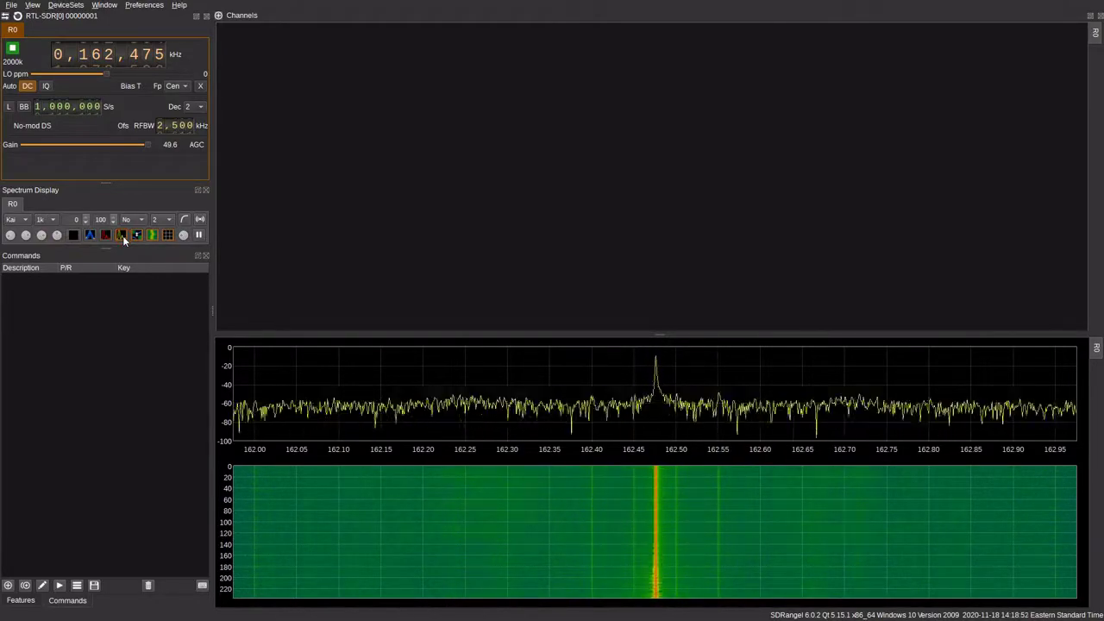
Turn on max hold, enlarge the spectrum area, and swap the waterfall and spectrum positions
{"action": "left_click", "coordinate": [103, 236]}
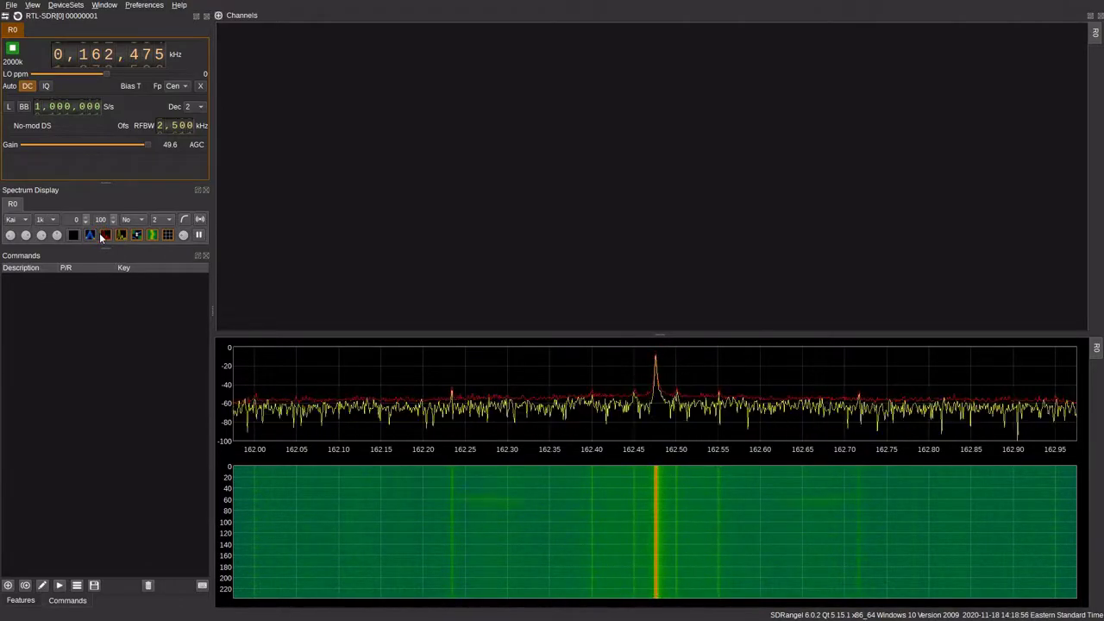
{"action": "left_click", "coordinate": [119, 236]}
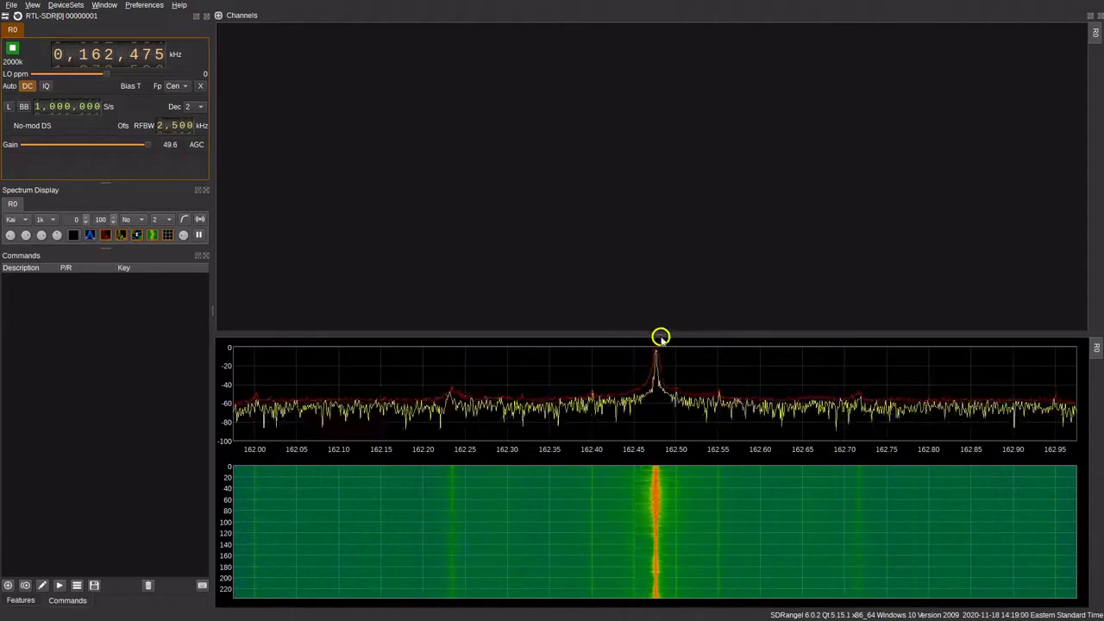
{"action": "left_click_drag", "start_coordinate": [658, 334], "coordinate": [677, 216]}
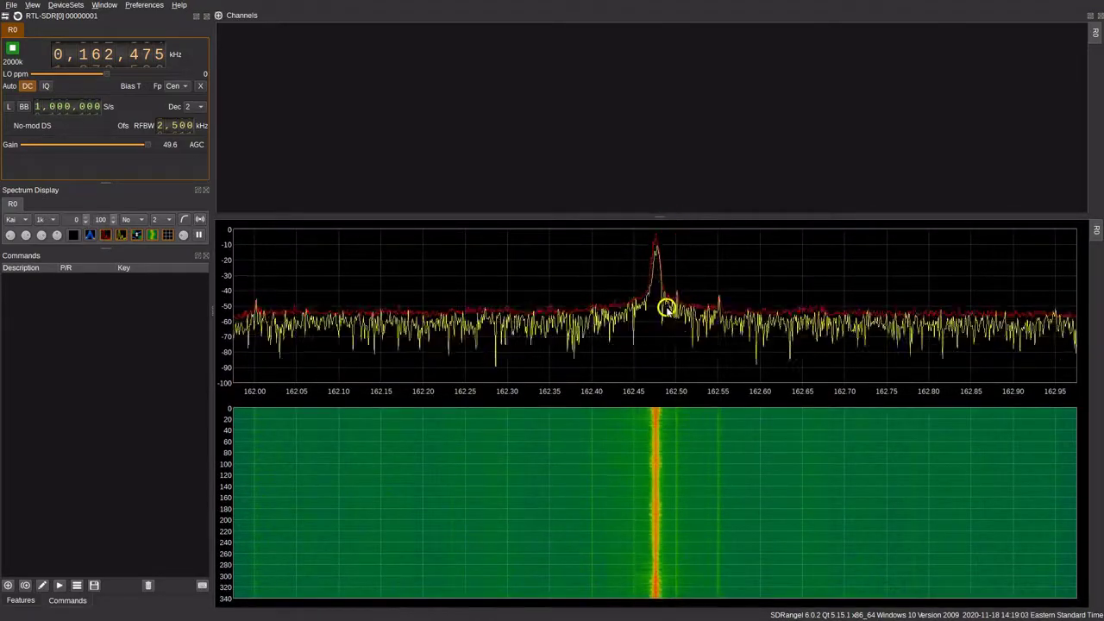
{"action": "left_click", "coordinate": [138, 237]}
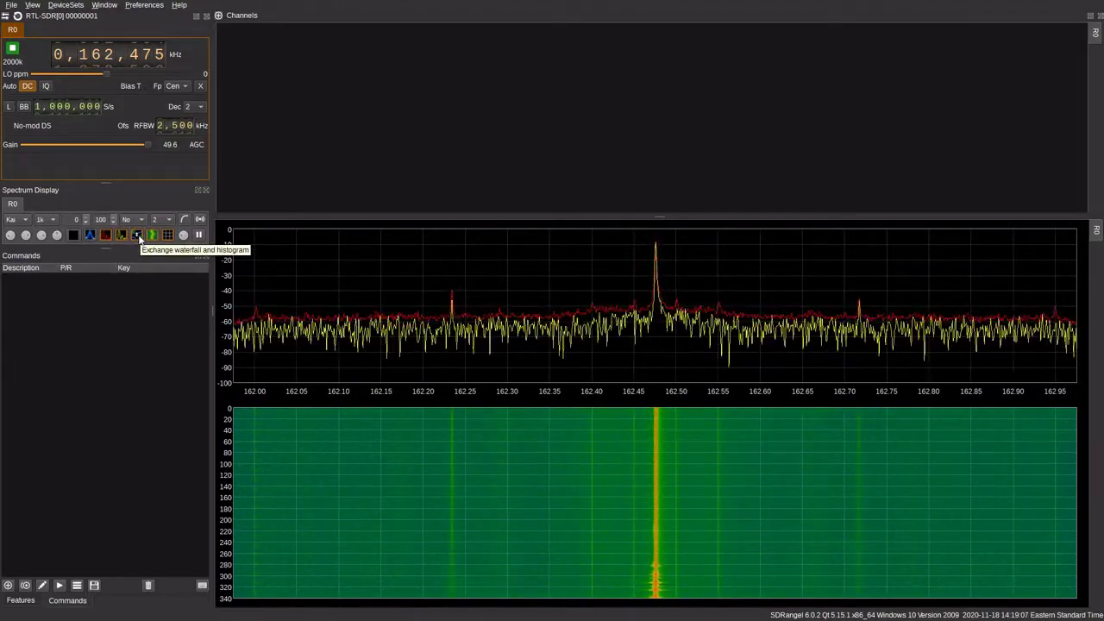
{"action": "left_click", "coordinate": [138, 237]}
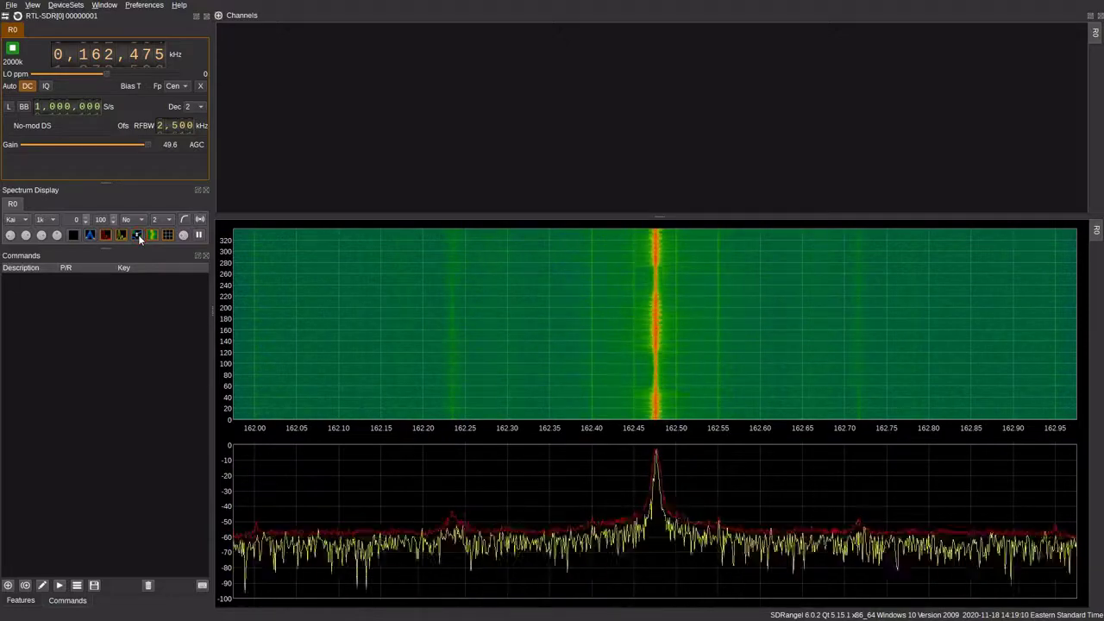
{"action": "left_click", "coordinate": [253, 253]}
{"action": "left_click", "coordinate": [310, 276]}
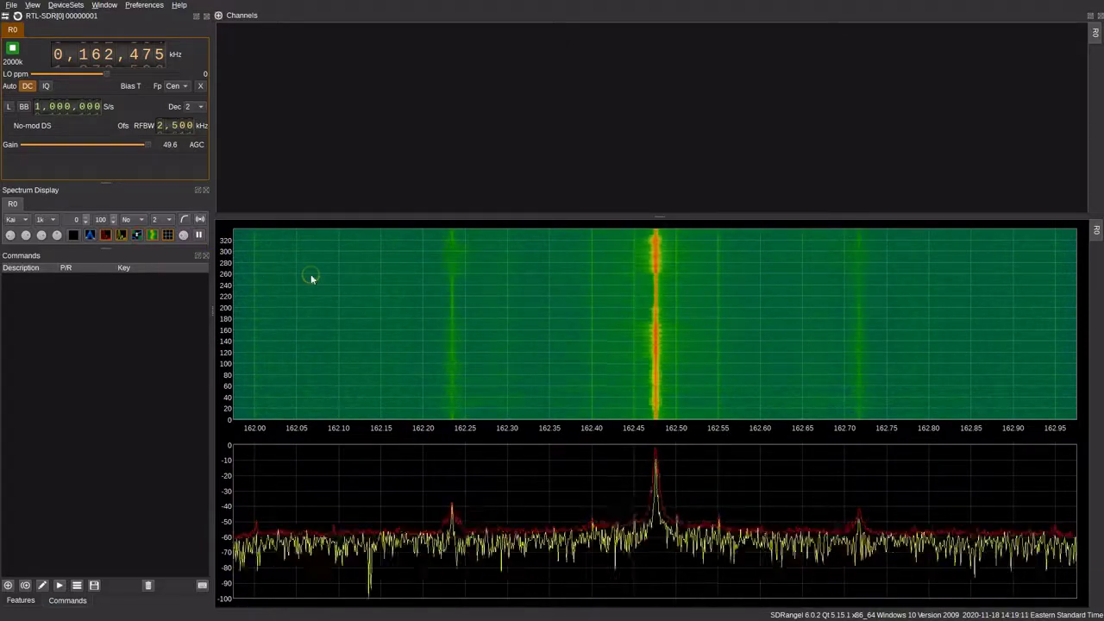
Hide the live trace and spectrum, then flip the waterfall's time direction and back
{"action": "left_click", "coordinate": [120, 237]}
{"action": "left_click", "coordinate": [108, 238]}
{"action": "left_click", "coordinate": [136, 235]}
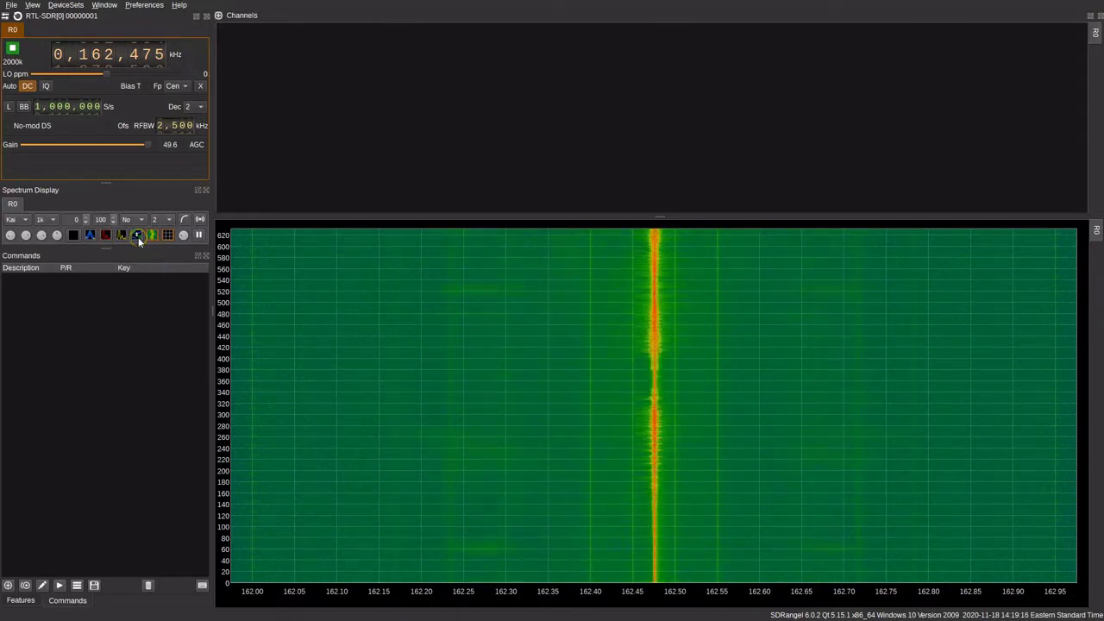
{"action": "left_click", "coordinate": [136, 235]}
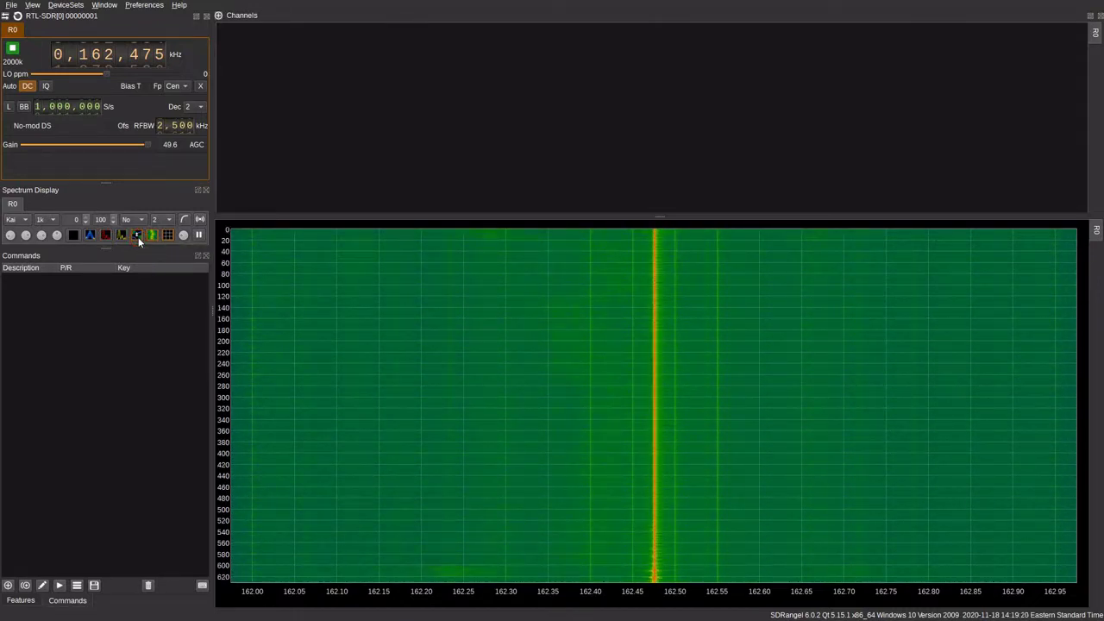
{"action": "left_click", "coordinate": [138, 236]}
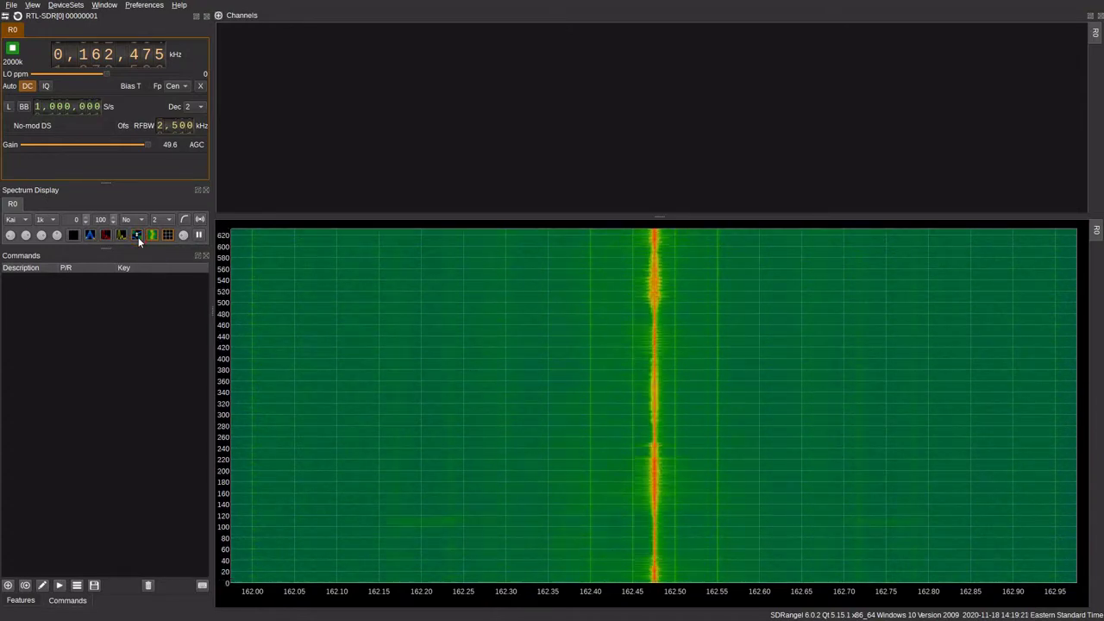
Restore the spectrum below the waterfall with red max hold on, and widen the channels area
{"action": "left_click", "coordinate": [122, 236]}
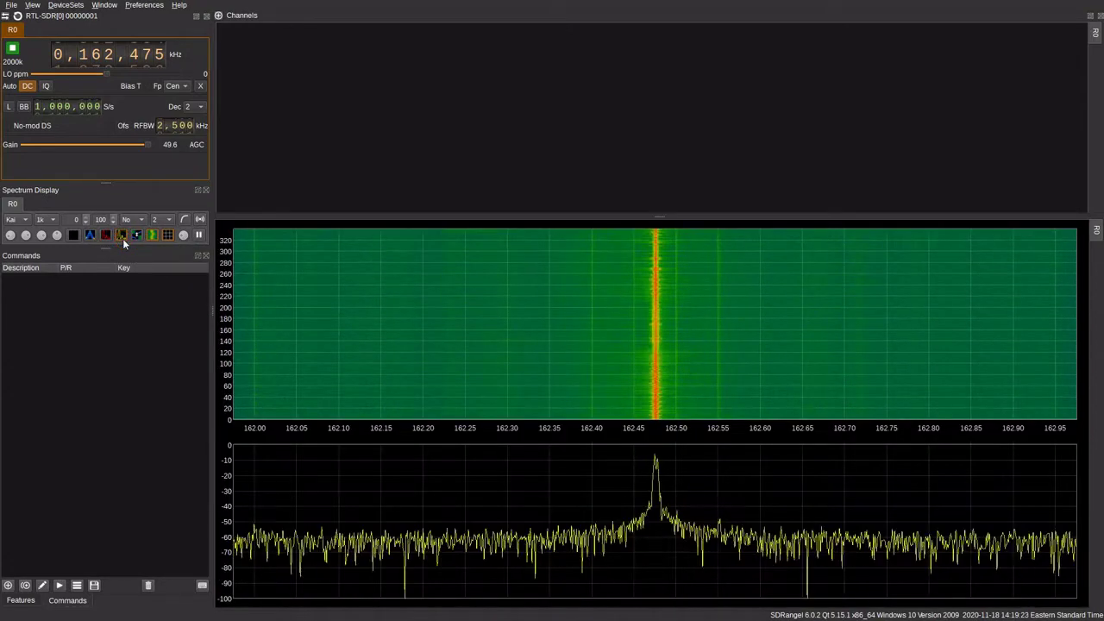
{"action": "left_click", "coordinate": [105, 235]}
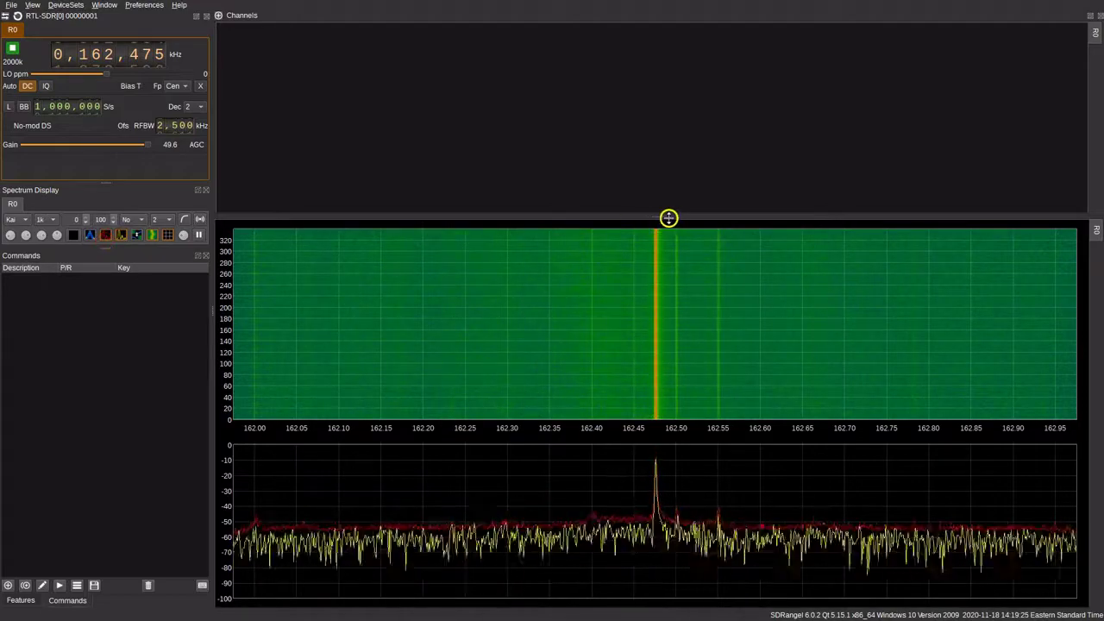
{"action": "left_click_drag", "start_coordinate": [668, 218], "coordinate": [668, 317]}
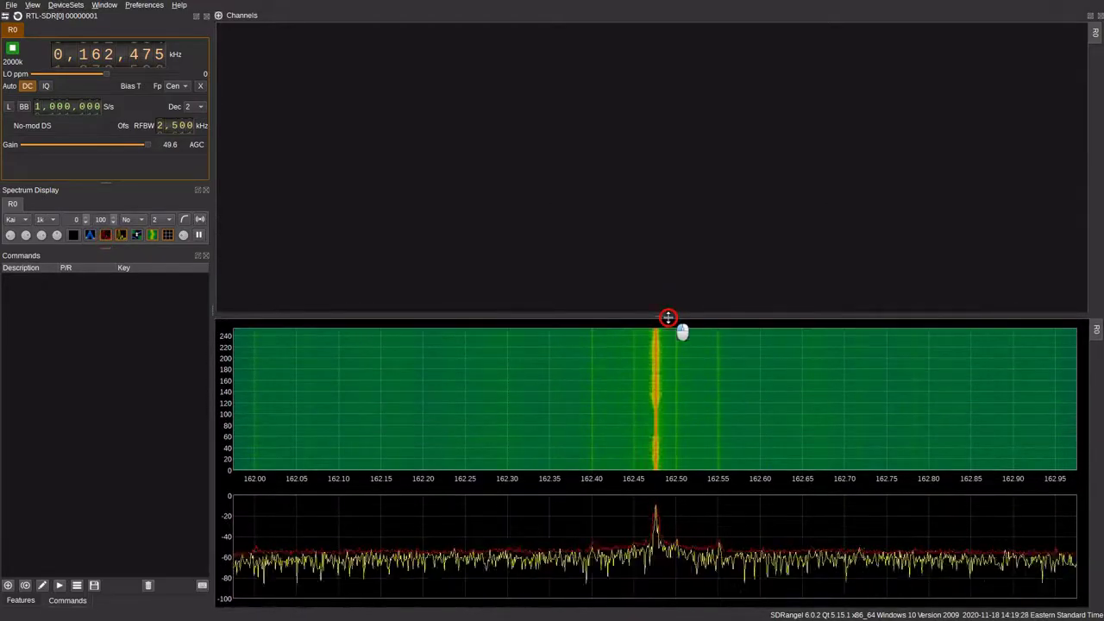
In the Add Channels dialog, pick SSB Demodulator from the Available channels list
{"action": "left_click", "coordinate": [219, 16]}
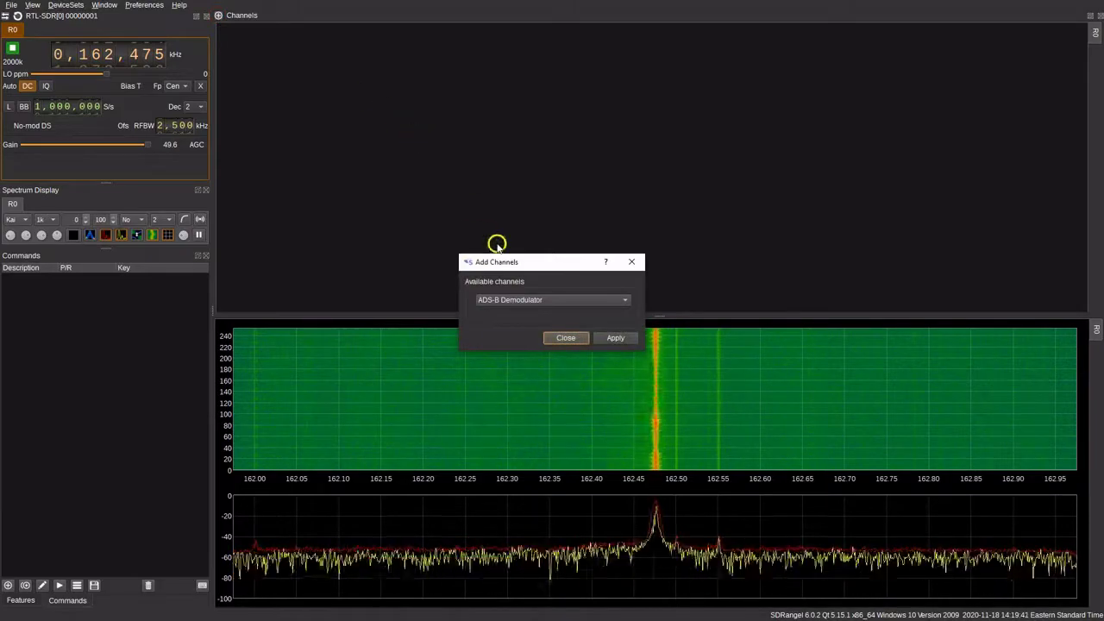
{"action": "left_click", "coordinate": [563, 300]}
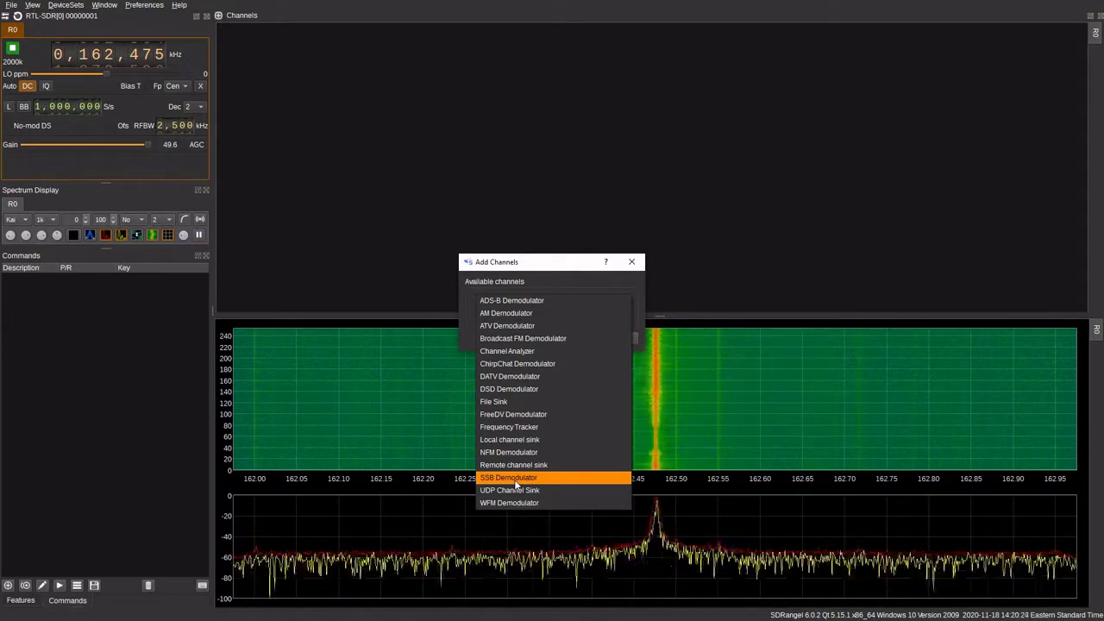
{"action": "left_click", "coordinate": [493, 479]}
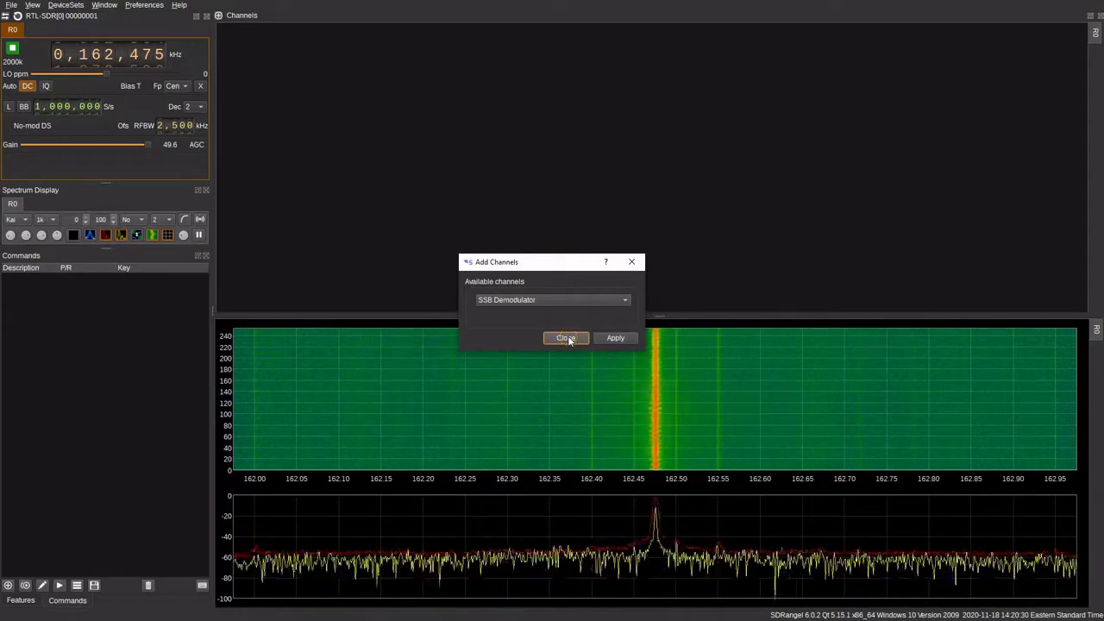
Dismiss the add-channel dialog, enable direct sampling, and start rolling the frequency digits
{"action": "left_click", "coordinate": [568, 337]}
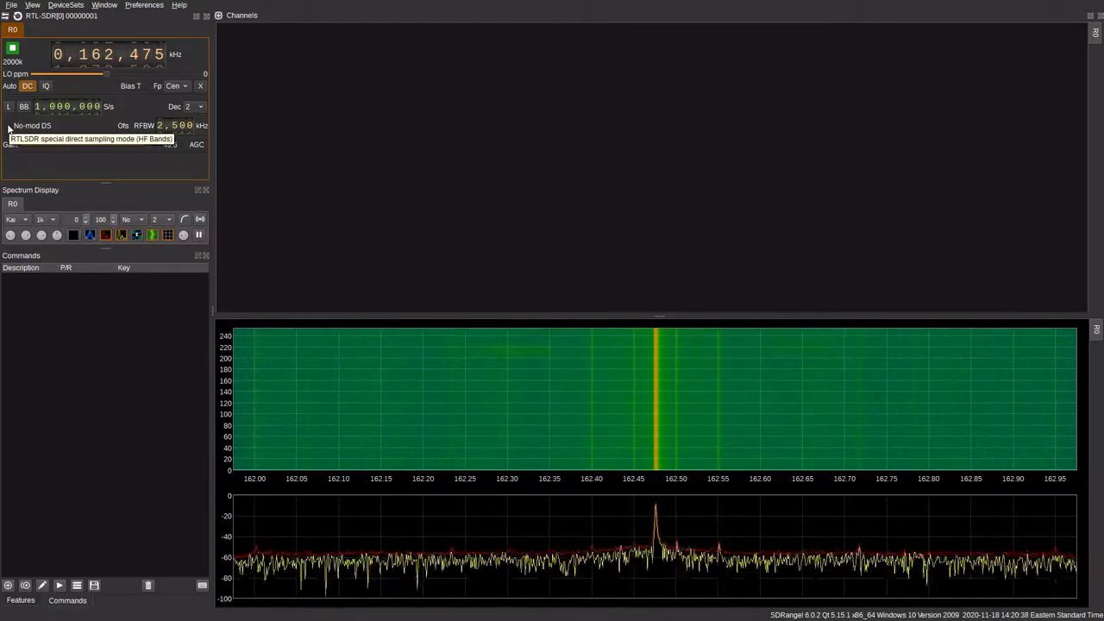
{"action": "left_click", "coordinate": [9, 127]}
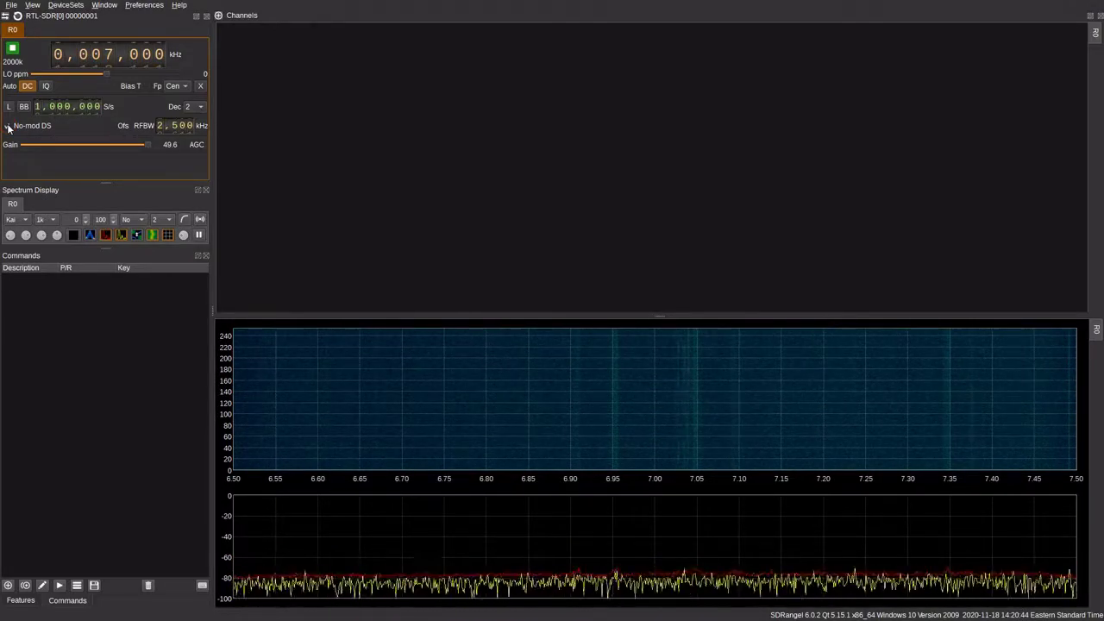
{"action": "left_click", "coordinate": [108, 62]}
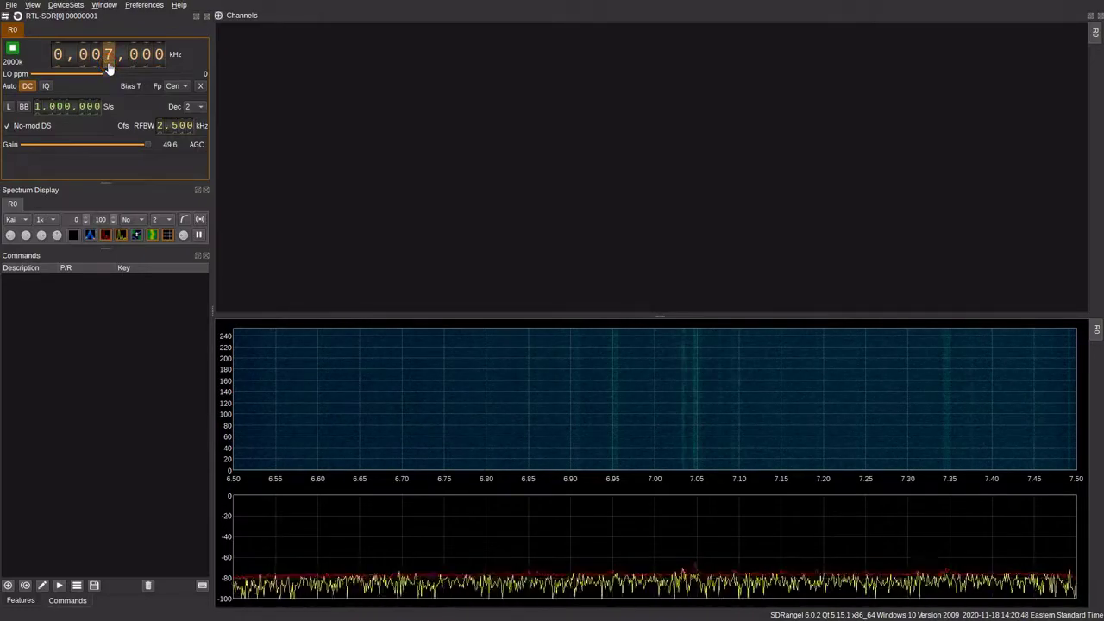
{"action": "scroll", "coordinate": [108, 67], "scroll_direction": "up", "scroll_amount": 7}
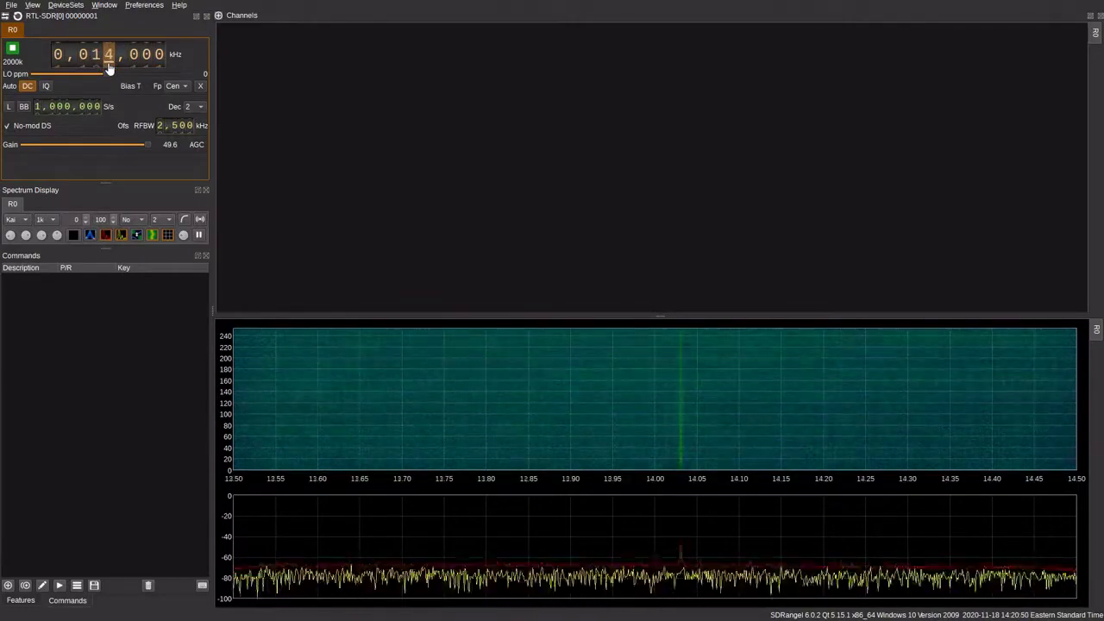
{"action": "scroll", "coordinate": [109, 67], "scroll_direction": "up", "scroll_amount": 11}
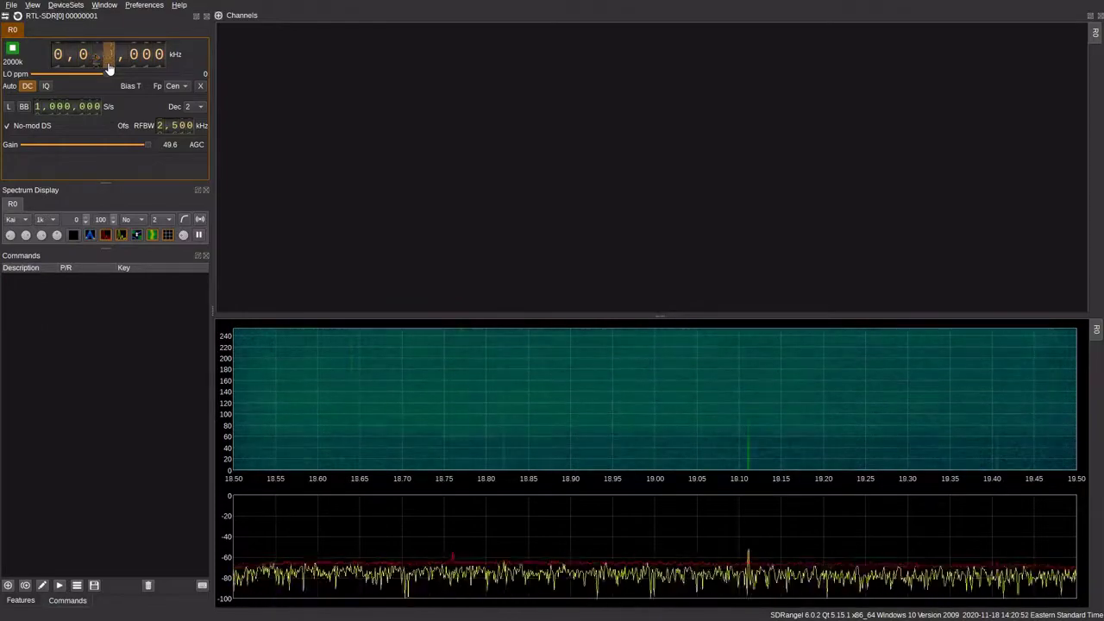
{"action": "scroll", "coordinate": [109, 68], "scroll_direction": "up", "scroll_amount": 3}
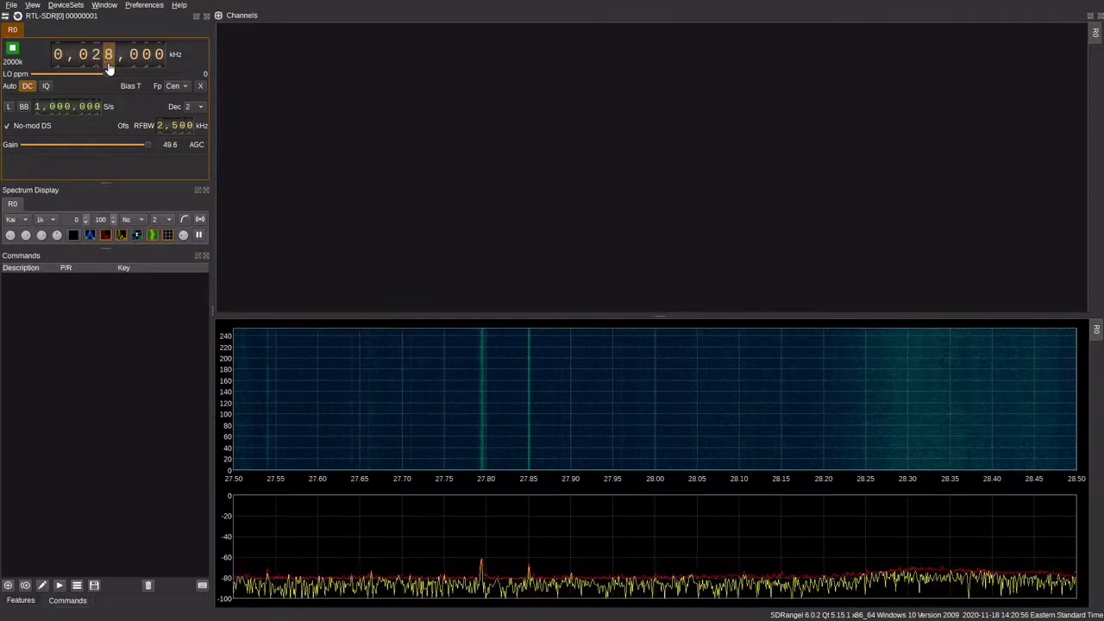
Bring the center frequency down to 0,000,770 kHz, then switch direct sampling off
{"action": "scroll", "coordinate": [109, 68], "scroll_direction": "down", "scroll_amount": 19}
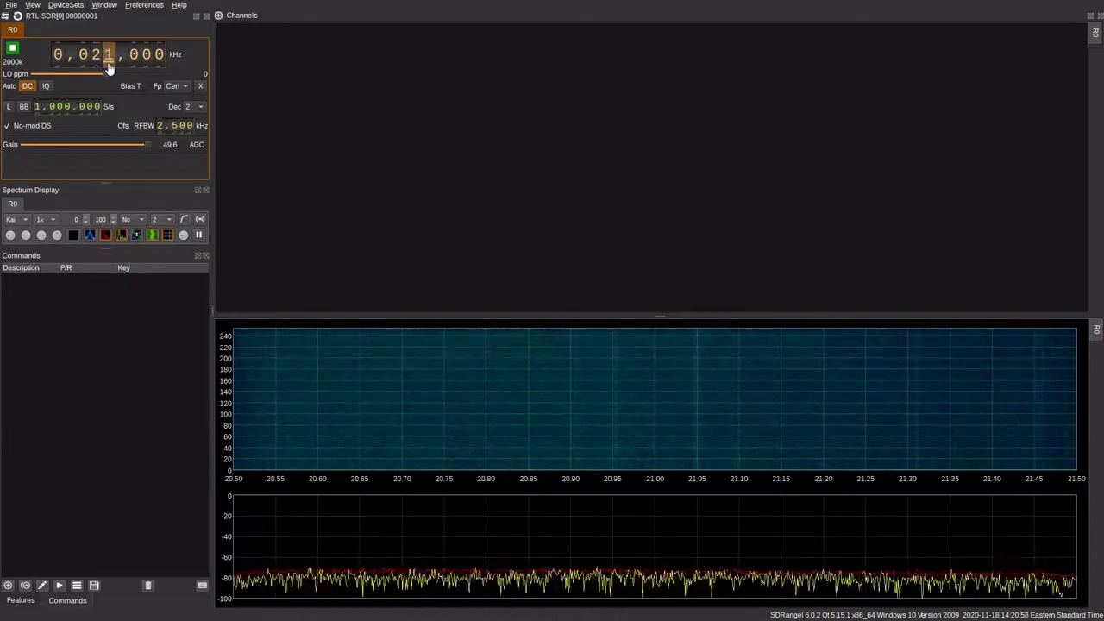
{"action": "scroll", "coordinate": [108, 67], "scroll_direction": "down", "scroll_amount": 5}
{"action": "scroll", "coordinate": [109, 67], "scroll_direction": "down", "scroll_amount": 4}
{"action": "scroll", "coordinate": [108, 67], "scroll_direction": "down", "scroll_amount": 2}
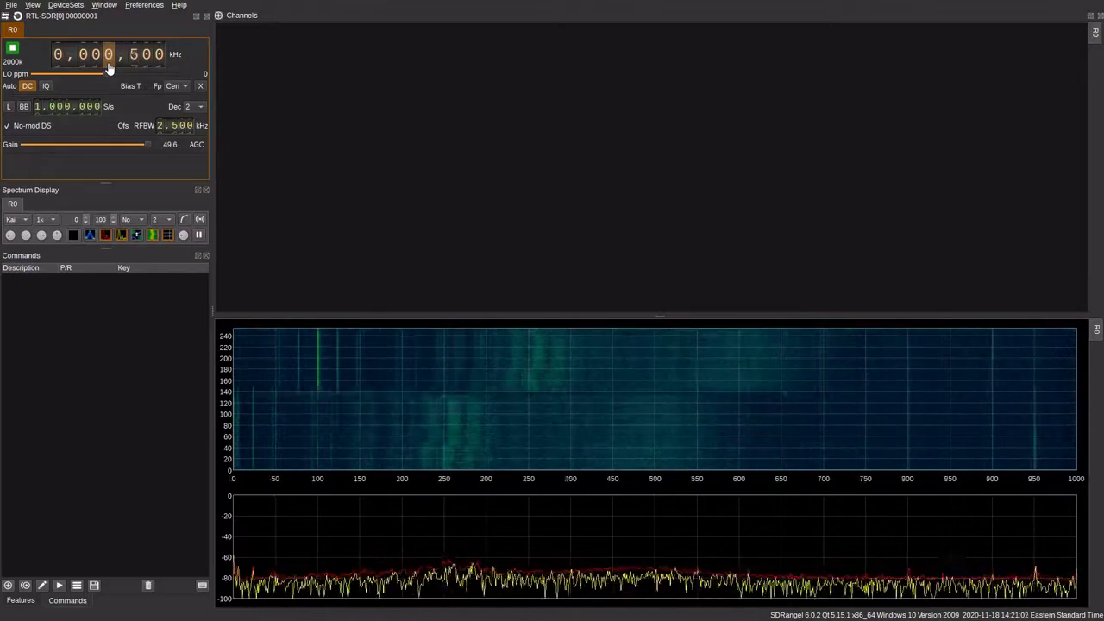
{"action": "scroll", "coordinate": [108, 69], "scroll_direction": "up", "scroll_amount": 2}
{"action": "scroll", "coordinate": [109, 69], "scroll_direction": "up", "scroll_amount": 6}
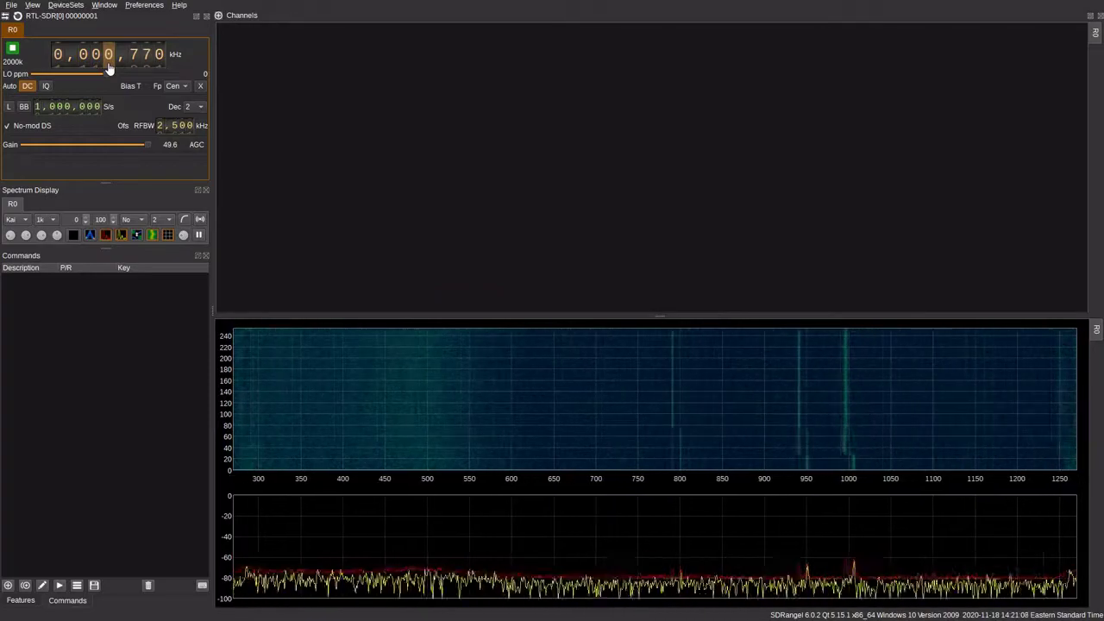
{"action": "left_click", "coordinate": [8, 127]}
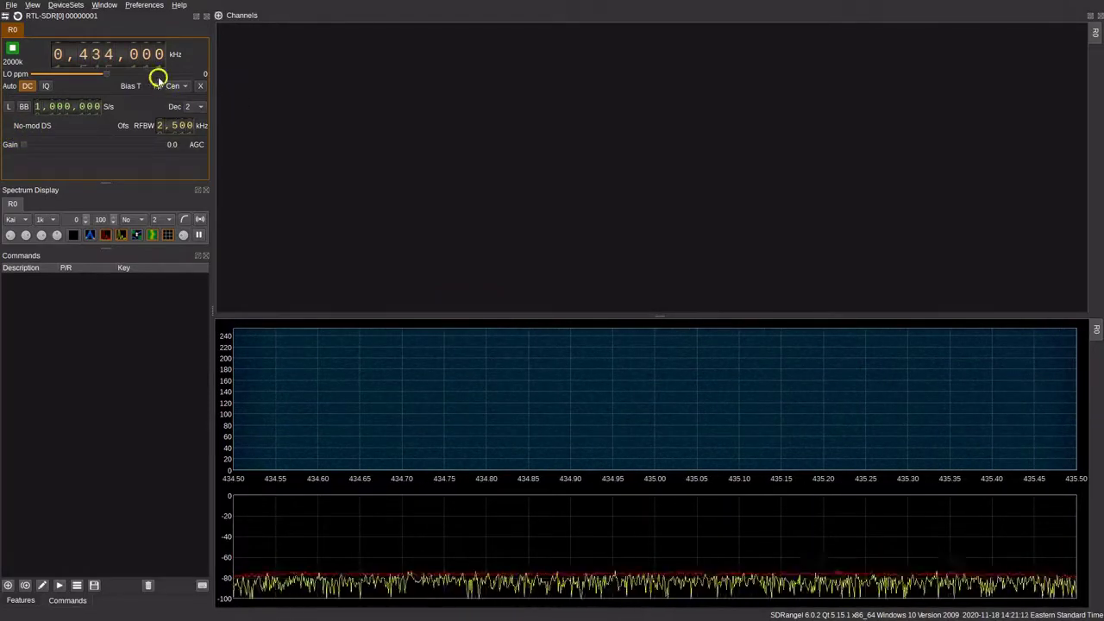
Tune the RTL-SDR to 162,475 kHz and raise its gain to 37.2
{"action": "scroll", "coordinate": [90, 69], "scroll_direction": "down", "scroll_amount": 3}
{"action": "scroll", "coordinate": [91, 69], "scroll_direction": "up", "scroll_amount": 2}
{"action": "scroll", "coordinate": [90, 69], "scroll_direction": "up", "scroll_amount": 2}
{"action": "scroll", "coordinate": [90, 69], "scroll_direction": "down", "scroll_amount": 1}
{"action": "scroll", "coordinate": [90, 69], "scroll_direction": "down", "scroll_amount": 2}
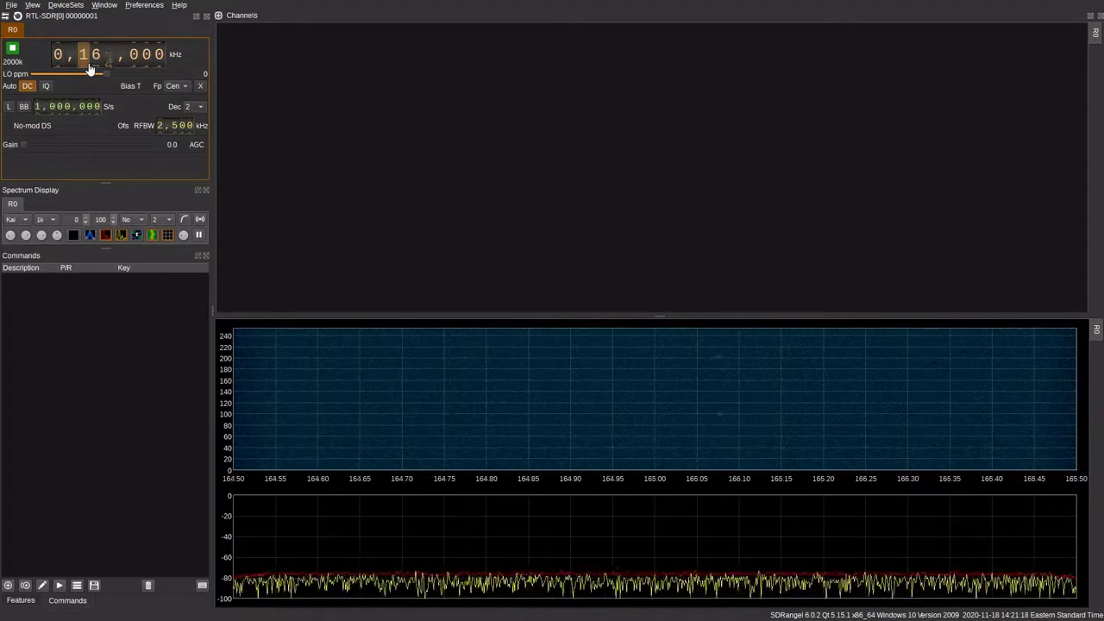
{"action": "scroll", "coordinate": [90, 69], "scroll_direction": "up", "scroll_amount": 5}
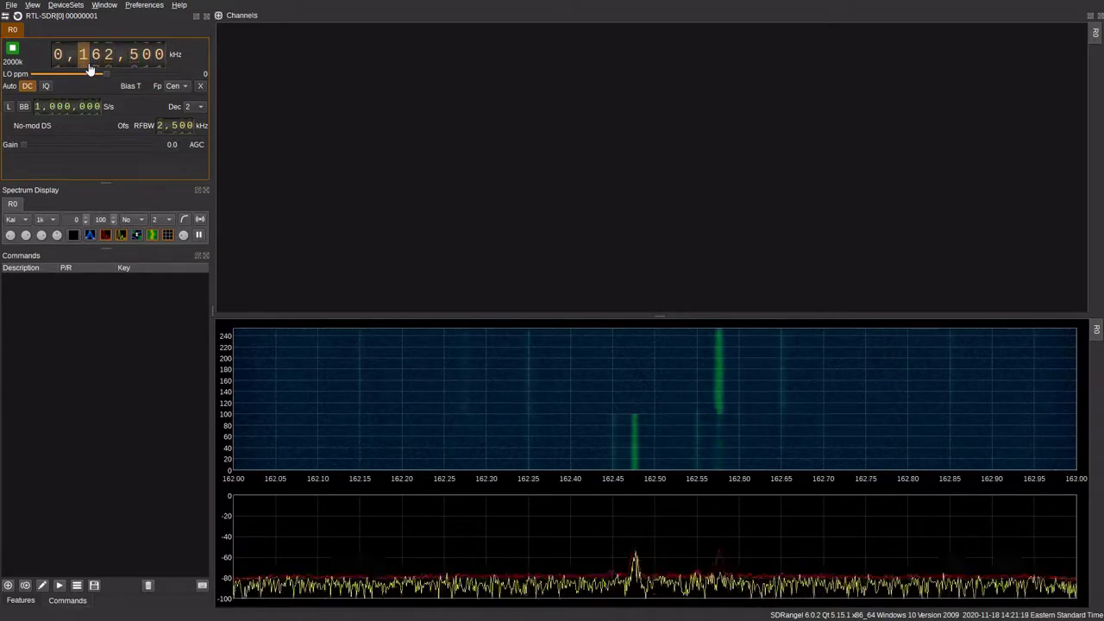
{"action": "scroll", "coordinate": [89, 69], "scroll_direction": "down", "scroll_amount": 1}
{"action": "scroll", "coordinate": [89, 69], "scroll_direction": "up", "scroll_amount": 7}
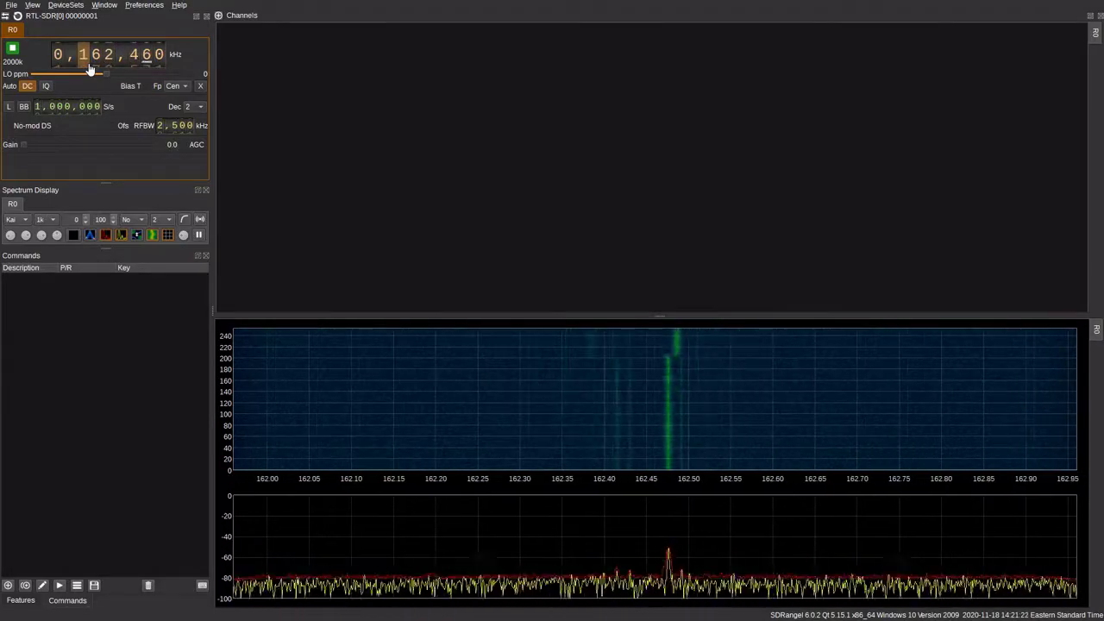
{"action": "scroll", "coordinate": [90, 69], "scroll_direction": "up", "scroll_amount": 5}
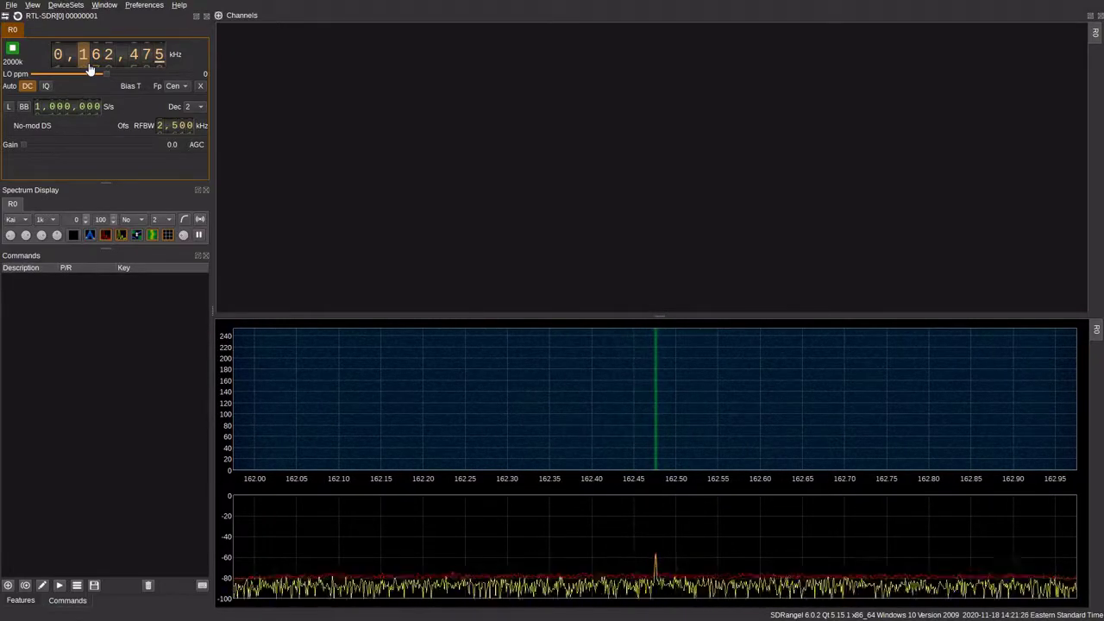
{"action": "left_click", "coordinate": [108, 58]}
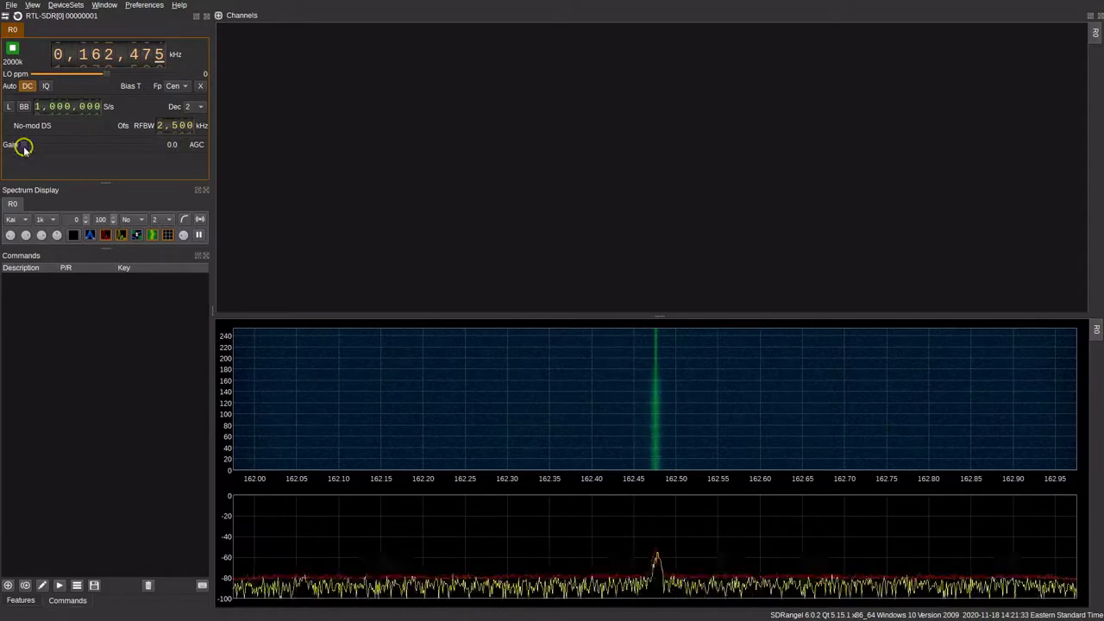
{"action": "left_click_drag", "start_coordinate": [24, 149], "coordinate": [110, 164]}
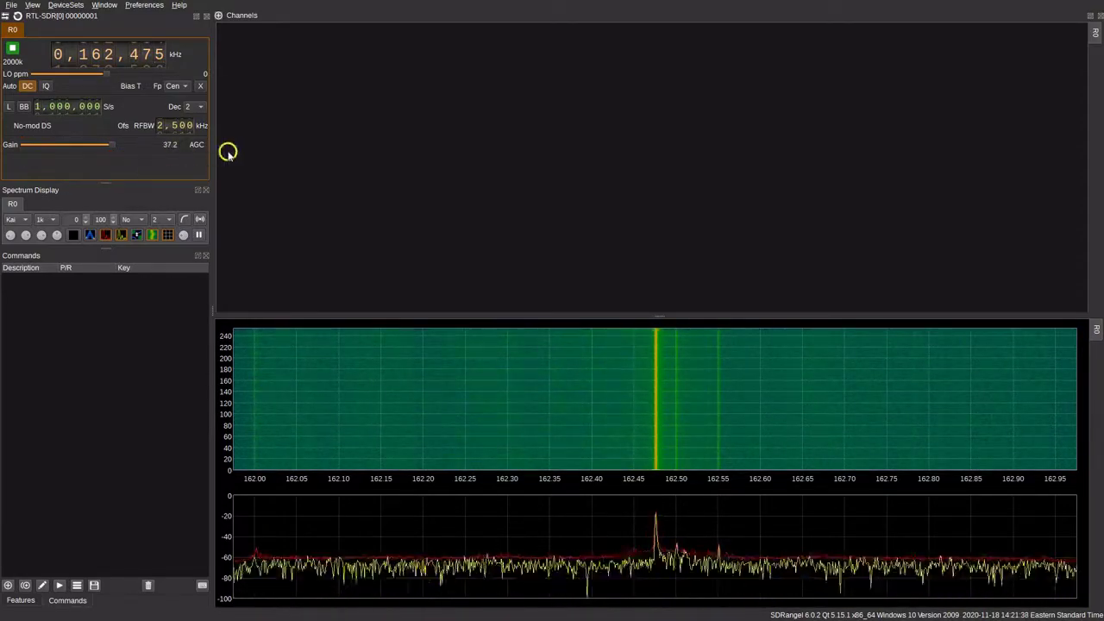
Reopen Add Channels and expand the Available channels dropdown
{"action": "left_click", "coordinate": [215, 16]}
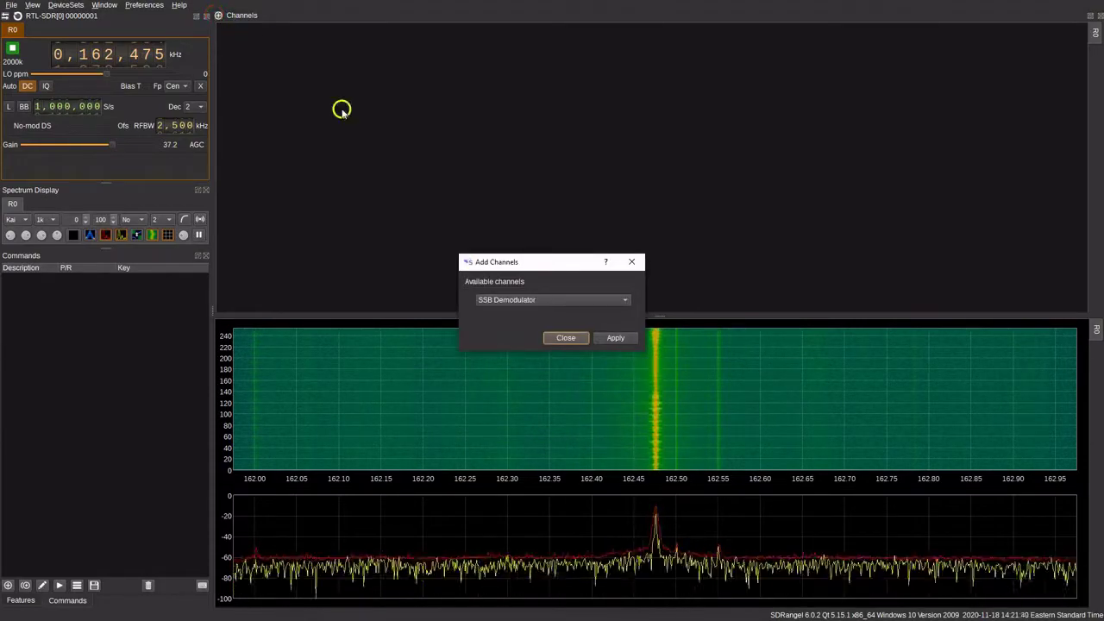
{"action": "left_click", "coordinate": [535, 299]}
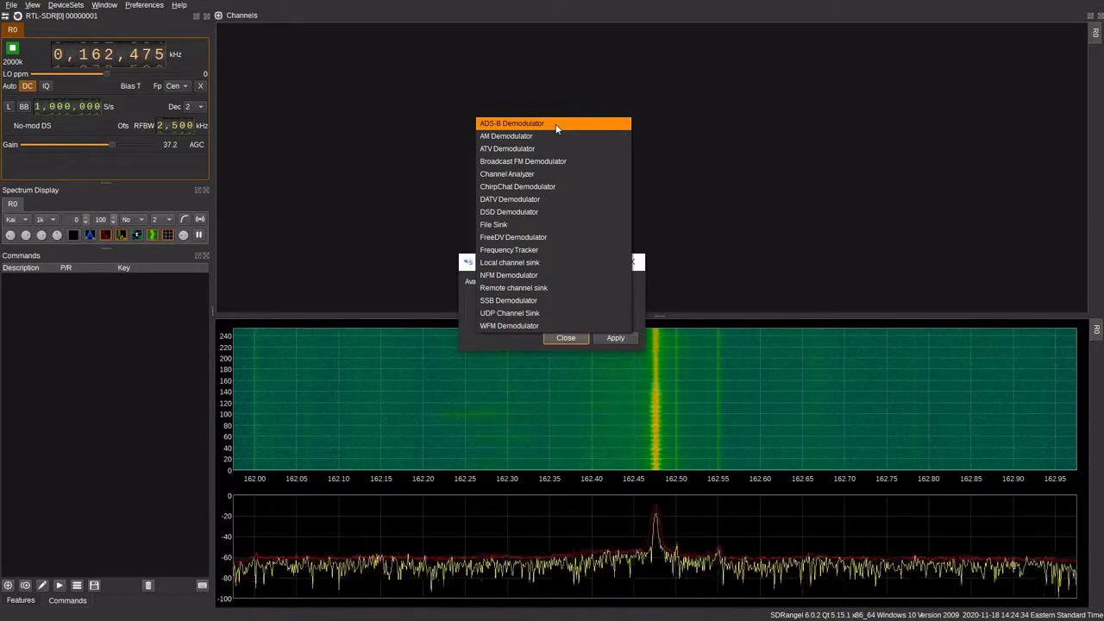
Apply an NFM Demodulator channel, close the dialog, and toggle its audio mute off and back
{"action": "left_click", "coordinate": [545, 275]}
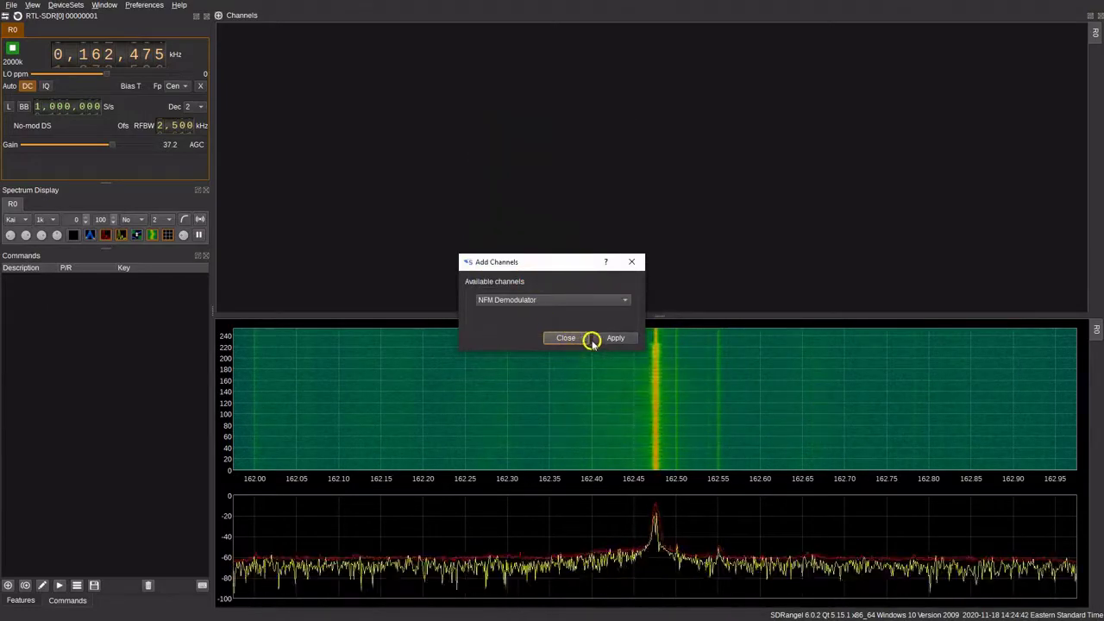
{"action": "left_click", "coordinate": [622, 338]}
{"action": "left_click", "coordinate": [551, 338]}
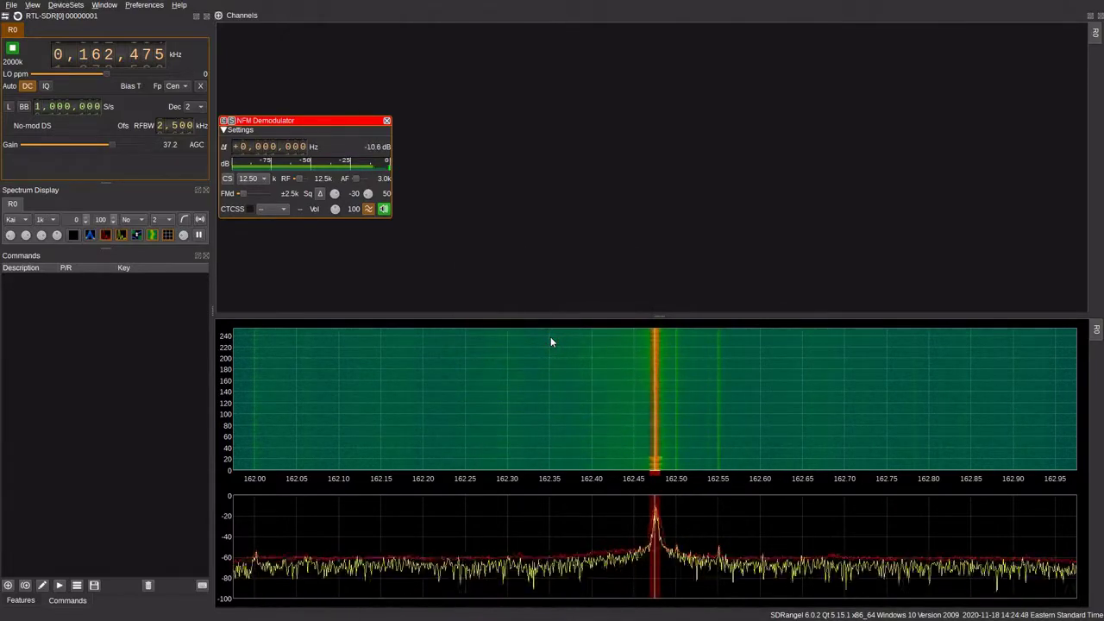
{"action": "left_click", "coordinate": [465, 312]}
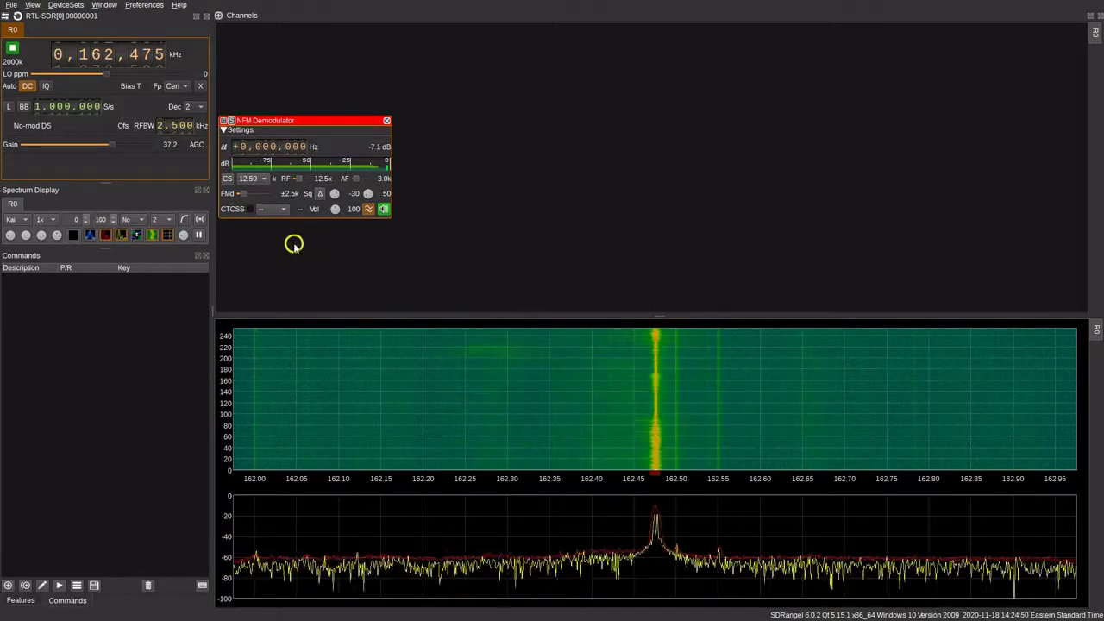
{"action": "left_click", "coordinate": [384, 211]}
{"action": "left_click", "coordinate": [385, 211]}
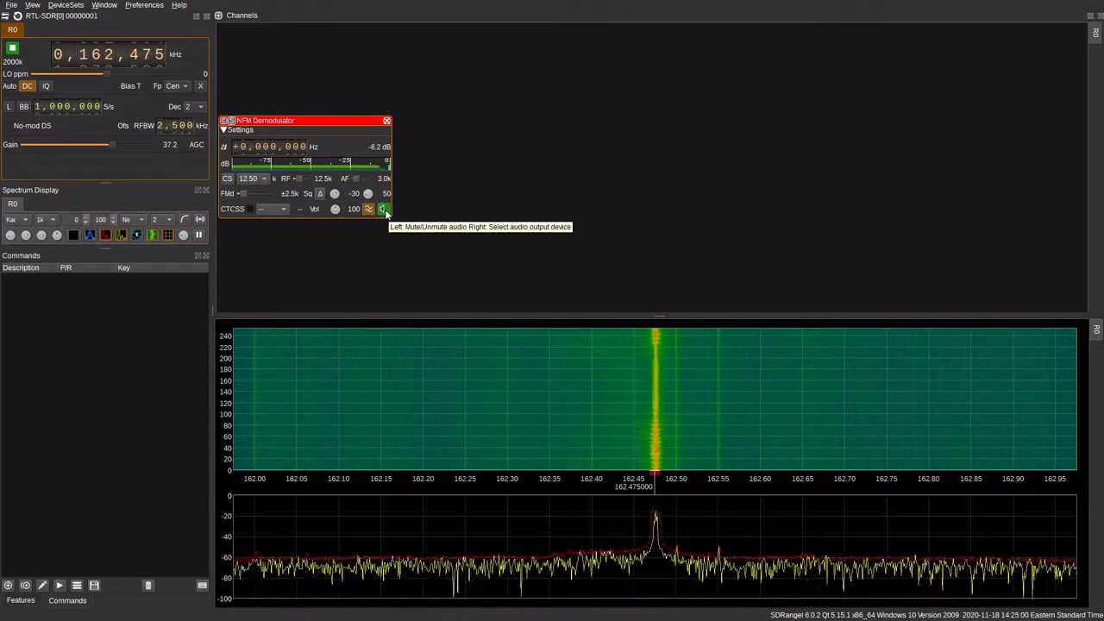
Enable CTCSS tone filtering on the NFM Demodulator
{"action": "left_click", "coordinate": [336, 210]}
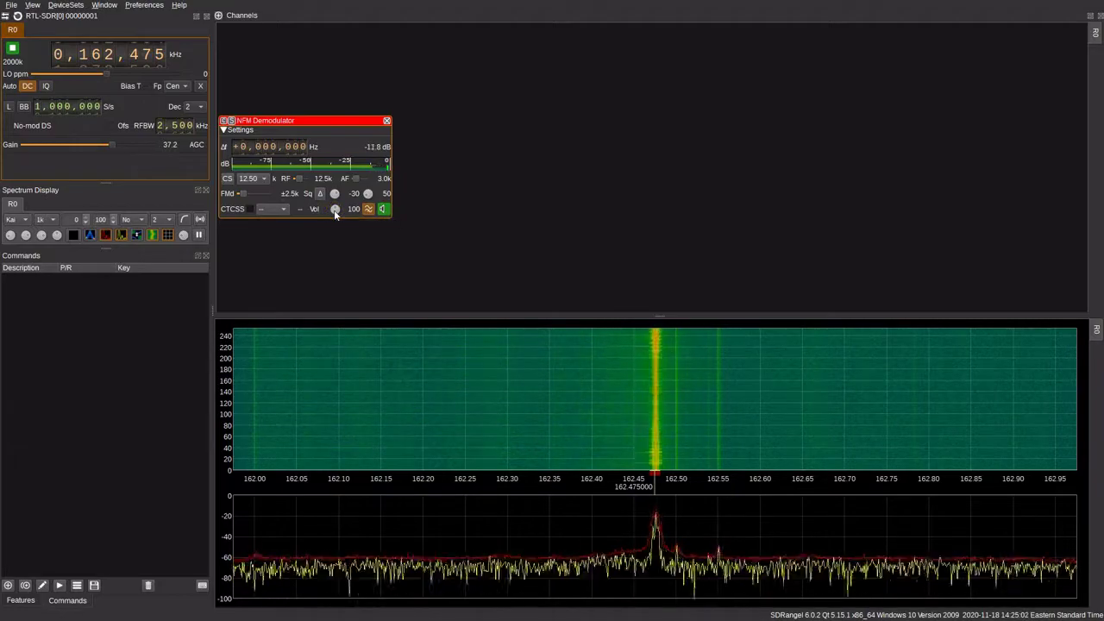
{"action": "left_click", "coordinate": [335, 194]}
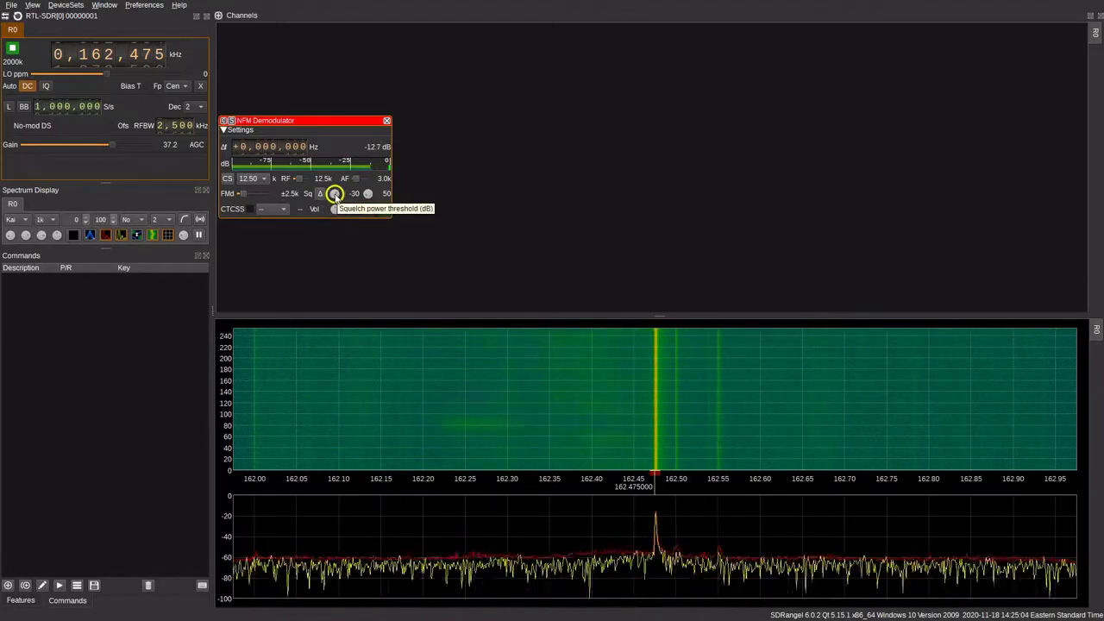
{"action": "left_click", "coordinate": [327, 197]}
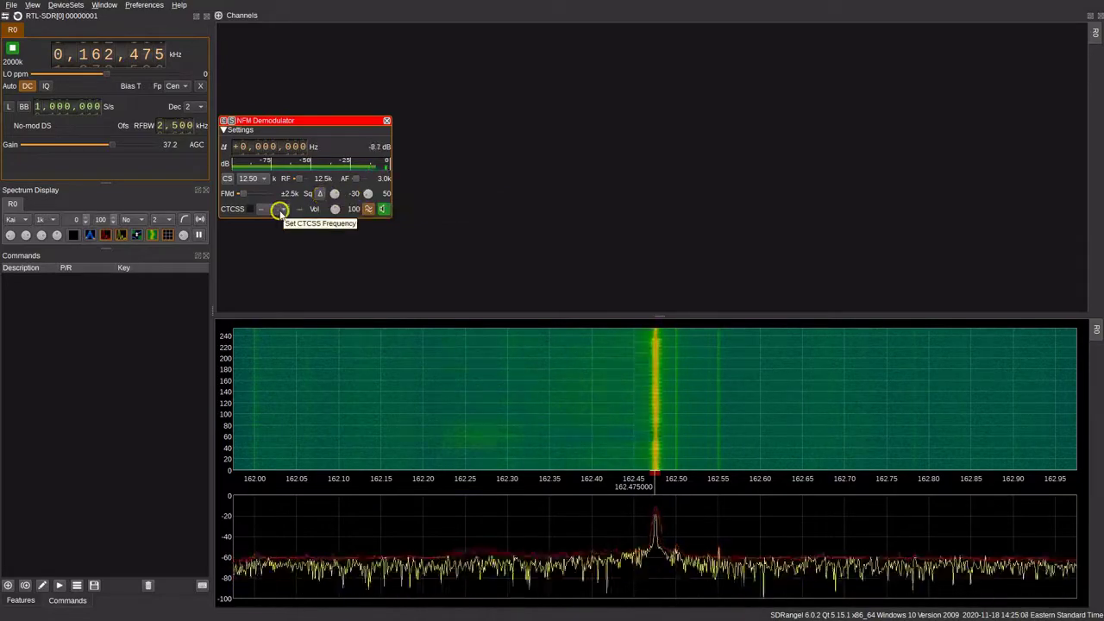
{"action": "left_click", "coordinate": [249, 207]}
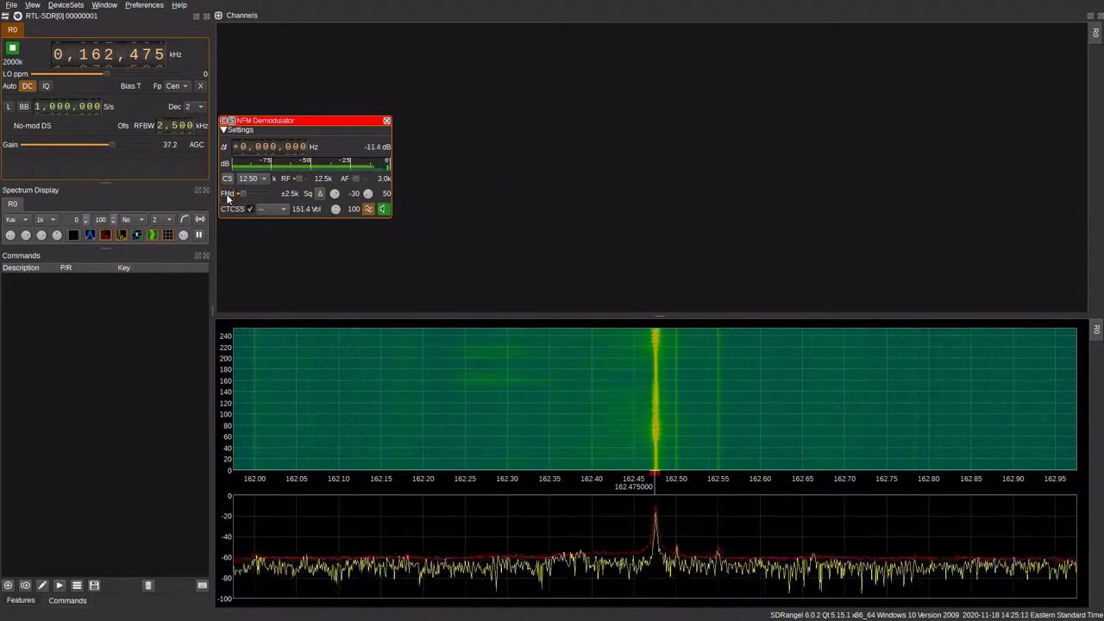
Widen the AF bandwidth to 9.5k and select the 156.7 CTCSS tone
{"action": "left_click", "coordinate": [357, 178]}
{"action": "left_click_drag", "start_coordinate": [356, 179], "coordinate": [364, 185]}
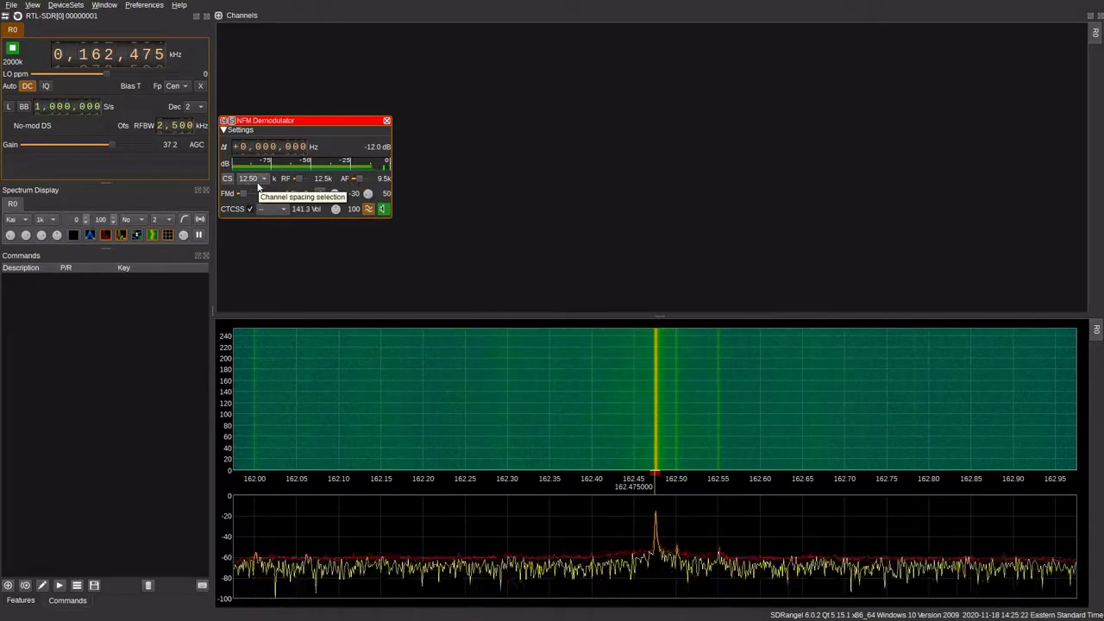
{"action": "left_click", "coordinate": [292, 177]}
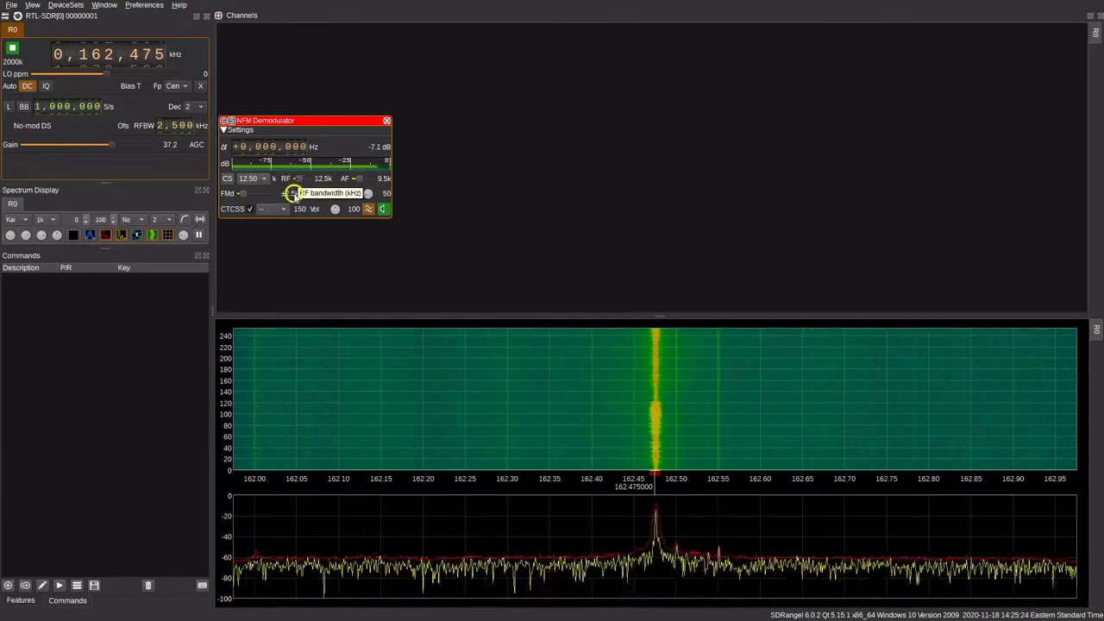
{"action": "left_click", "coordinate": [274, 208]}
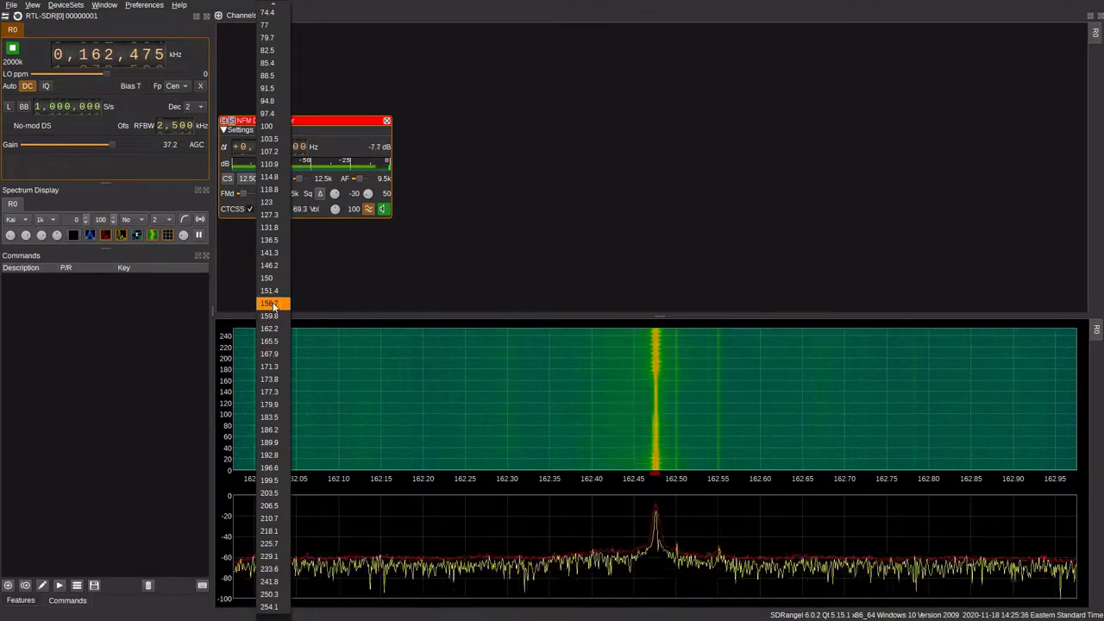
{"action": "left_click", "coordinate": [270, 305]}
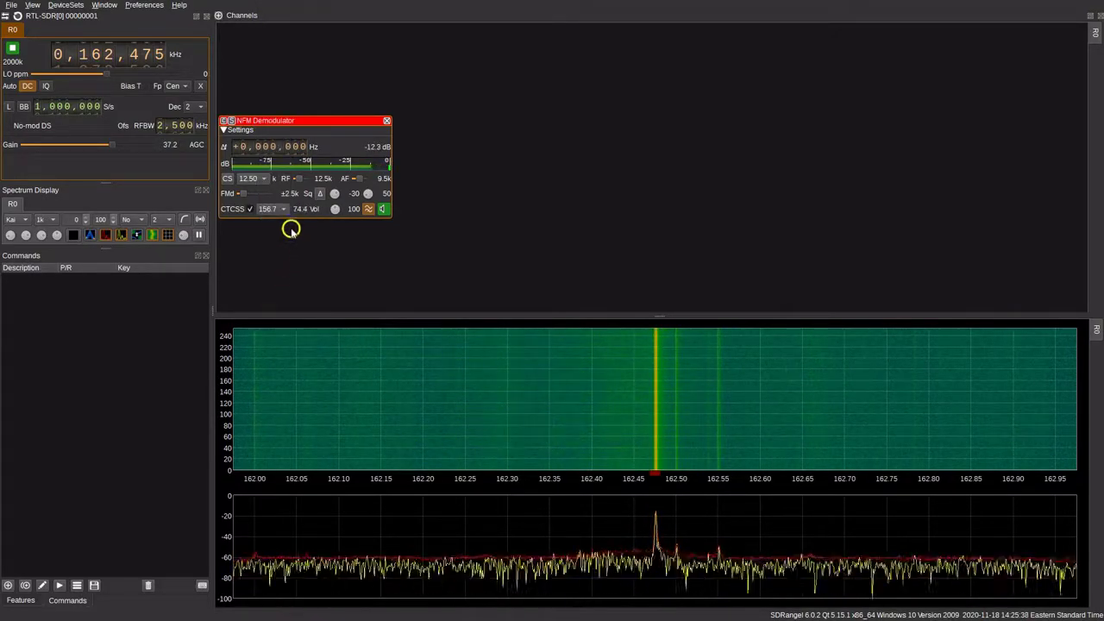
Disable CTCSS on the first demodulator, add a second NFM Demodulator, and toggle its audio
{"action": "left_click", "coordinate": [250, 210]}
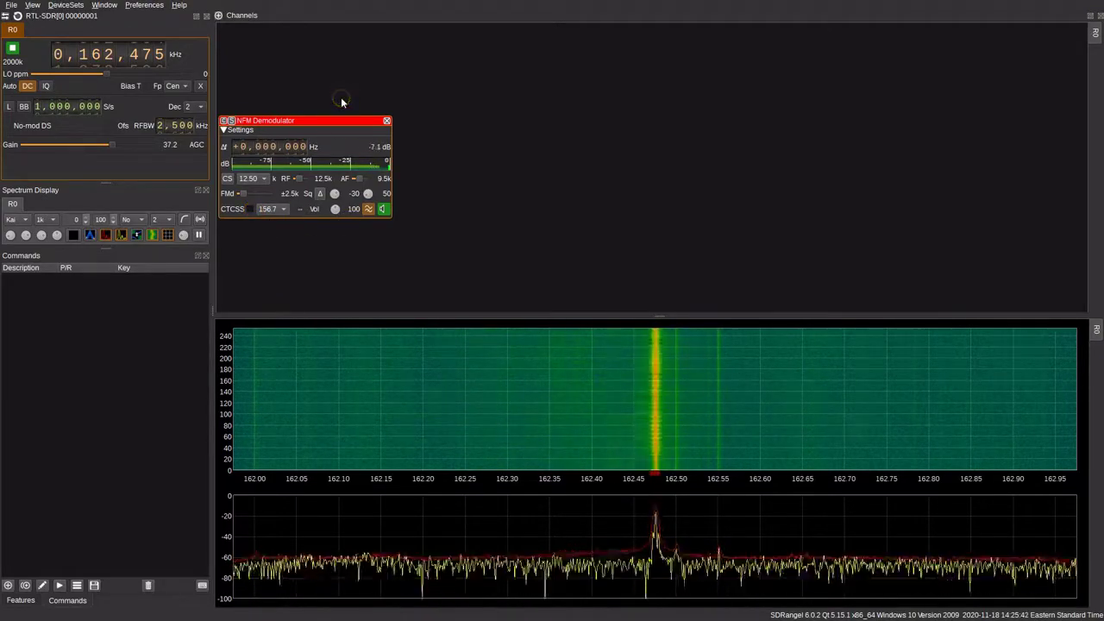
{"action": "left_click", "coordinate": [219, 16]}
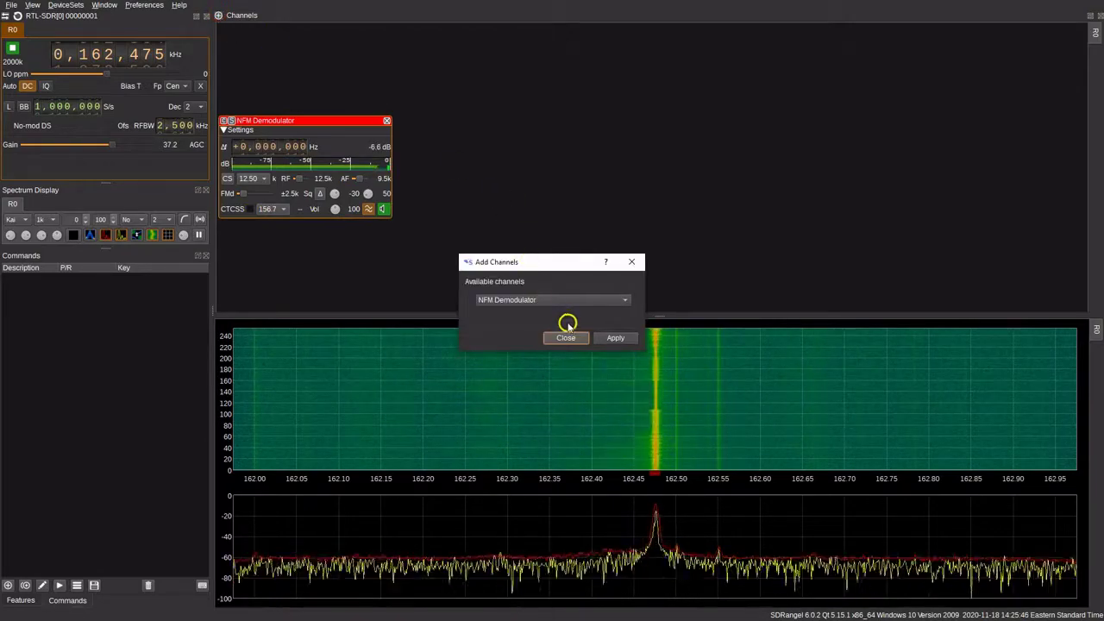
{"action": "left_click", "coordinate": [615, 338]}
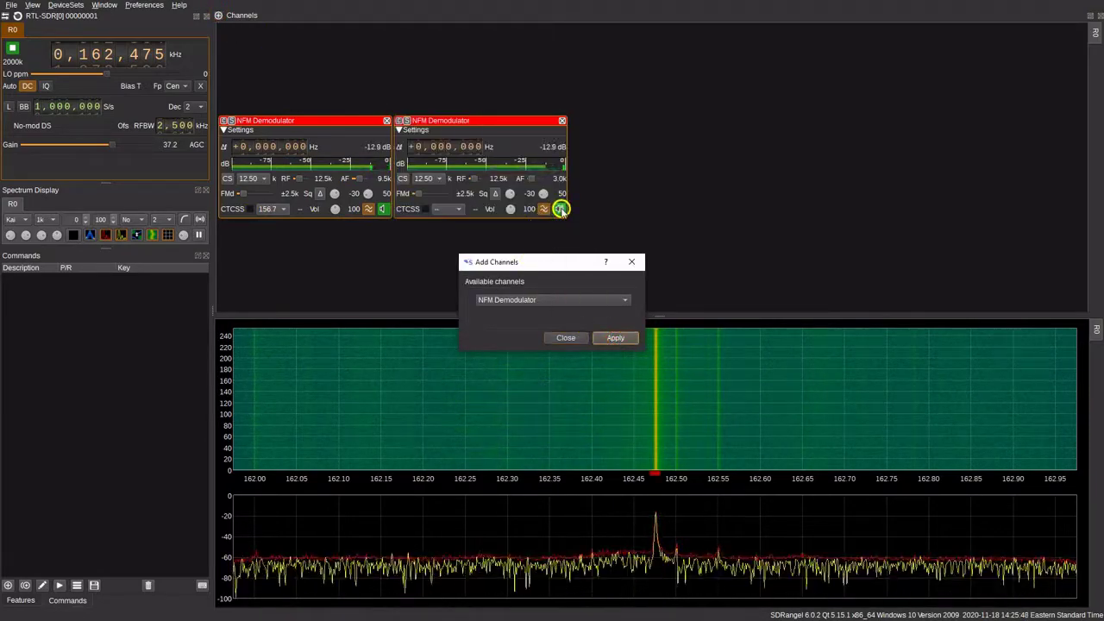
{"action": "left_click", "coordinate": [567, 337]}
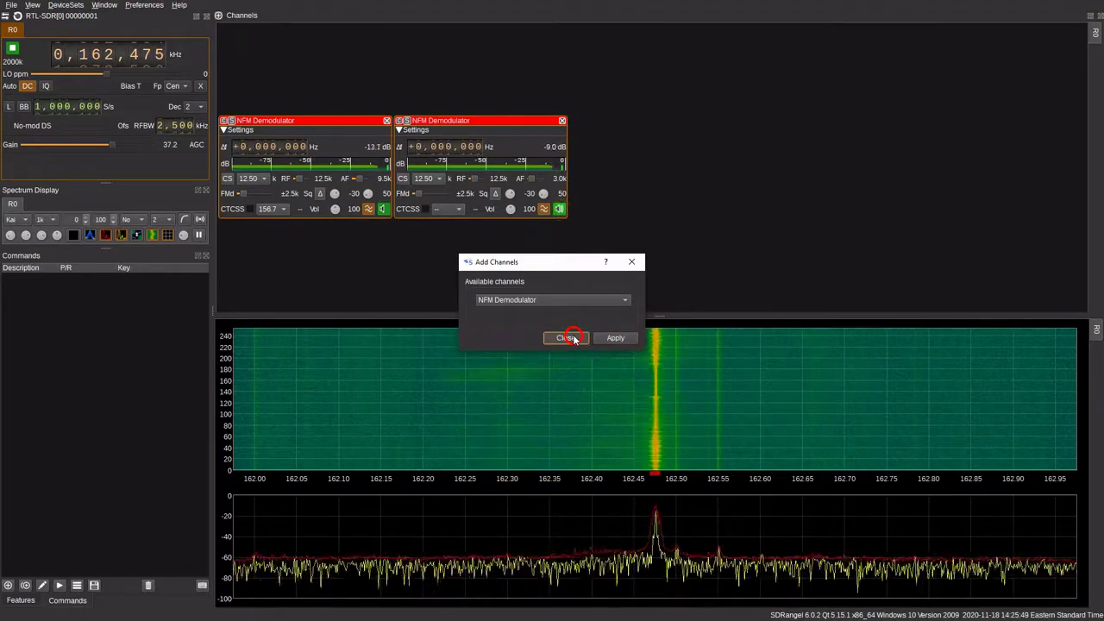
{"action": "left_click", "coordinate": [559, 210]}
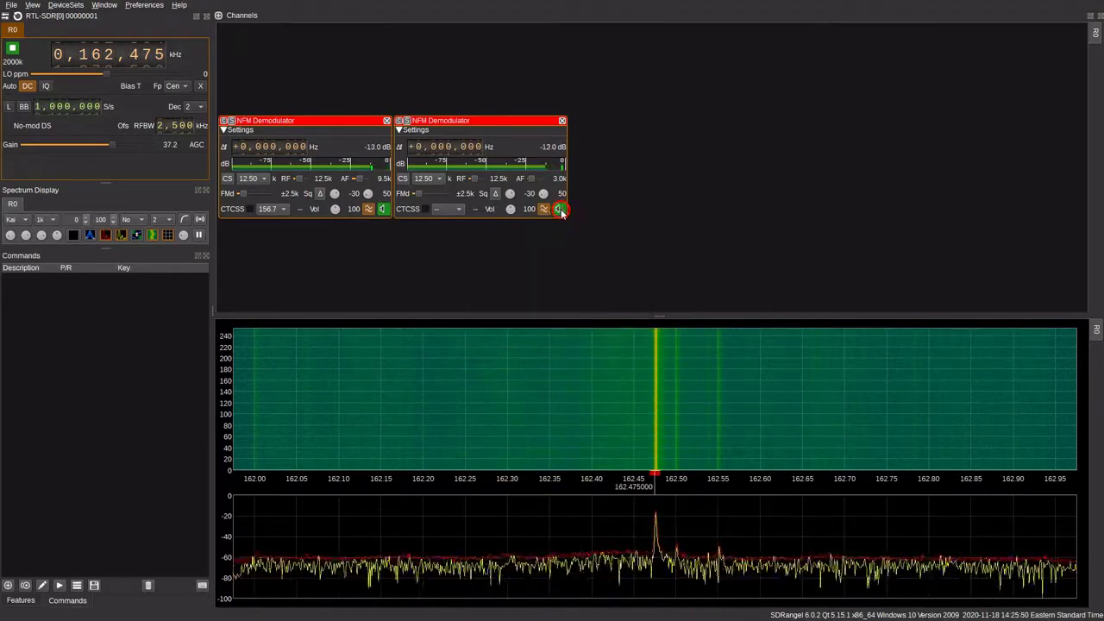
Set the second NFM Demodulator's Δf to +0,075,000 Hz, placing it on 162.550 MHz
{"action": "left_click", "coordinate": [447, 163]}
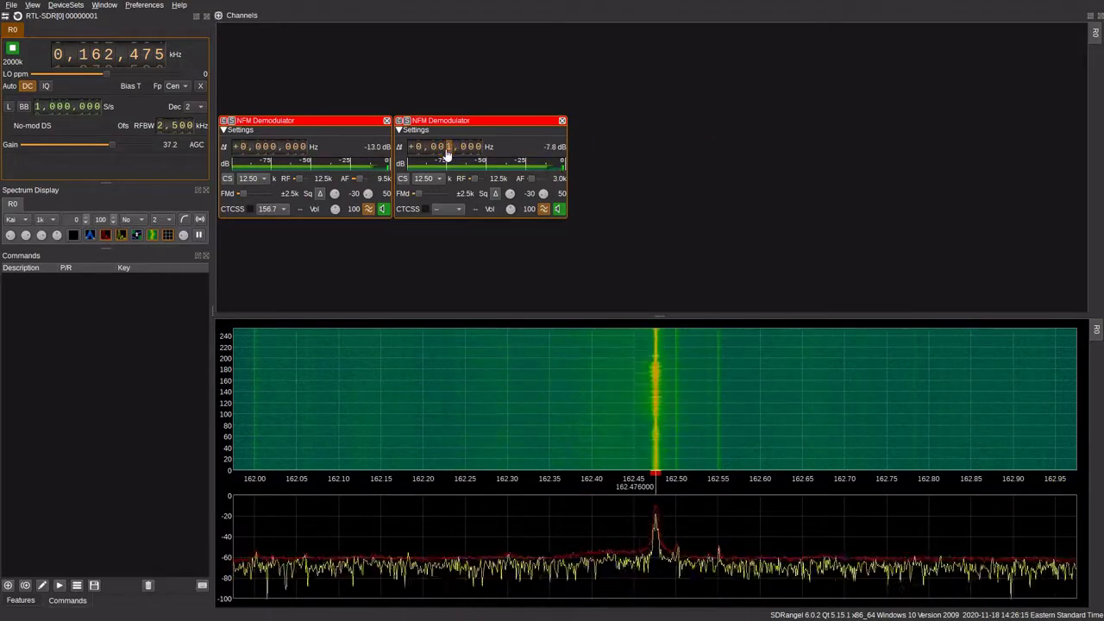
{"action": "scroll", "coordinate": [448, 152], "scroll_direction": "up", "scroll_amount": 3}
{"action": "scroll", "coordinate": [448, 152], "scroll_direction": "up", "scroll_amount": 3}
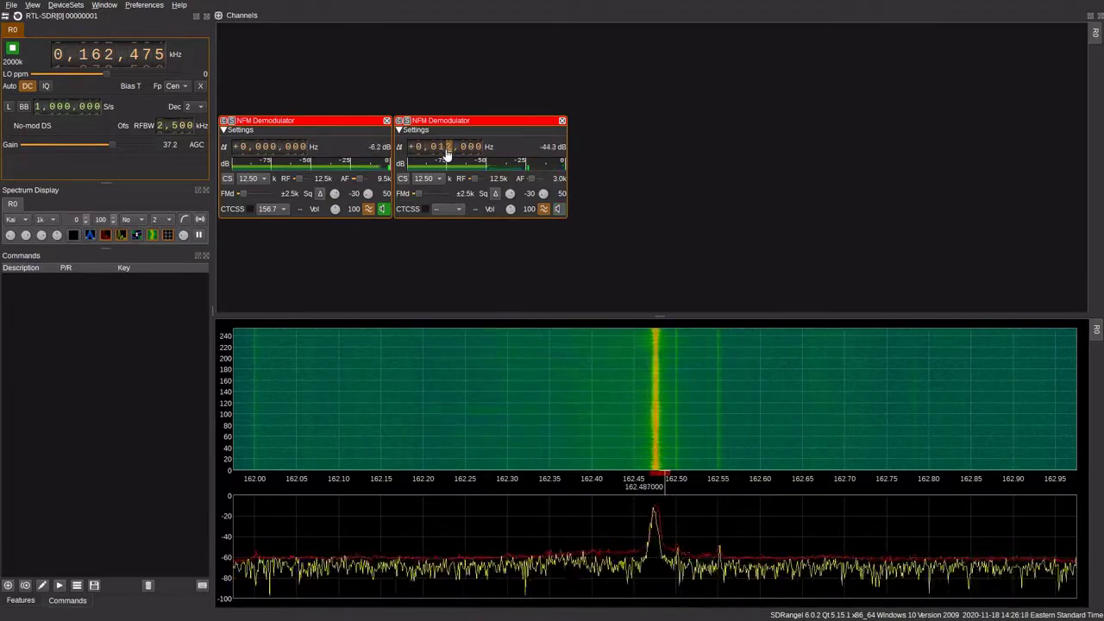
{"action": "scroll", "coordinate": [448, 152], "scroll_direction": "up", "scroll_amount": 3}
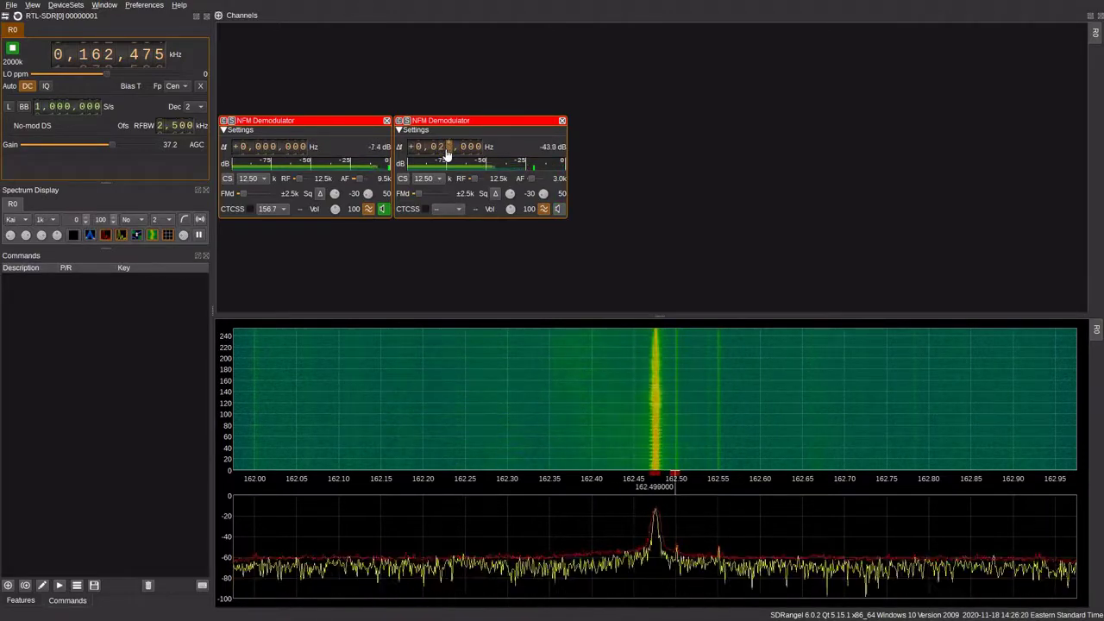
{"action": "scroll", "coordinate": [447, 152], "scroll_direction": "up", "scroll_amount": 20}
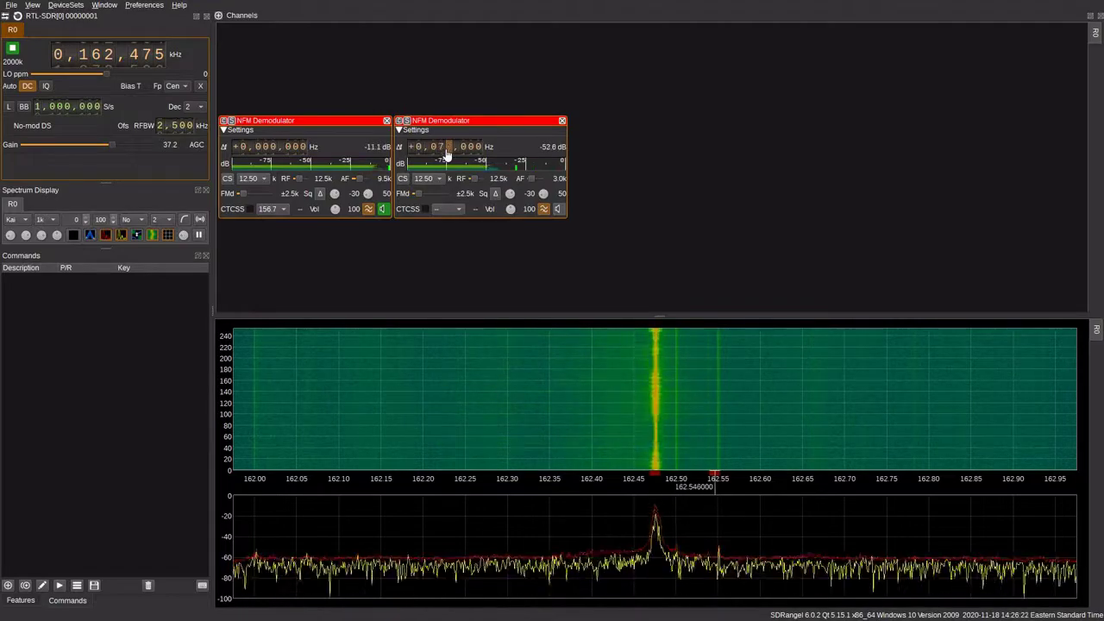
{"action": "scroll", "coordinate": [448, 152], "scroll_direction": "up", "scroll_amount": 6}
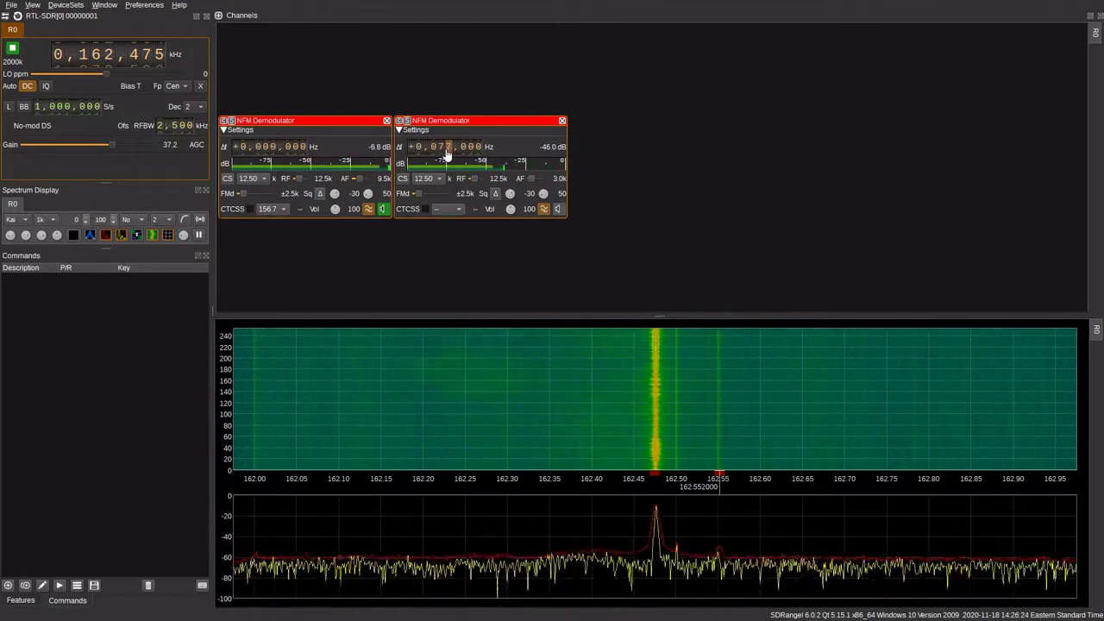
{"action": "scroll", "coordinate": [448, 152], "scroll_direction": "down", "scroll_amount": 2}
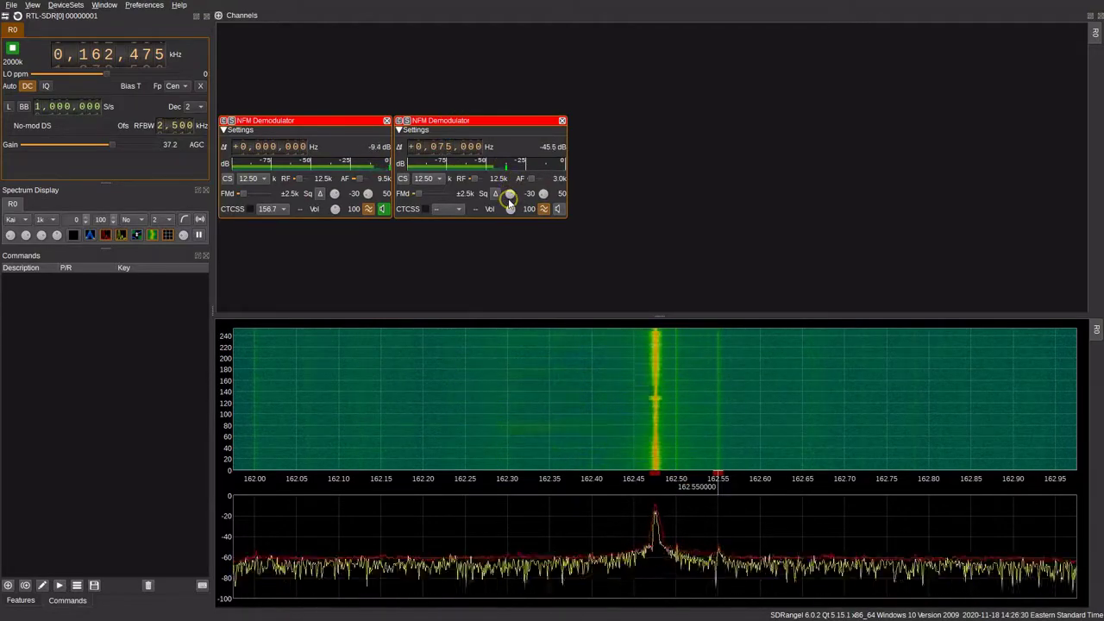
Drag the second demodulator's Sq knob to -89 and its AF slider to 13.0k
{"action": "left_click_drag", "start_coordinate": [509, 193], "coordinate": [508, 196]}
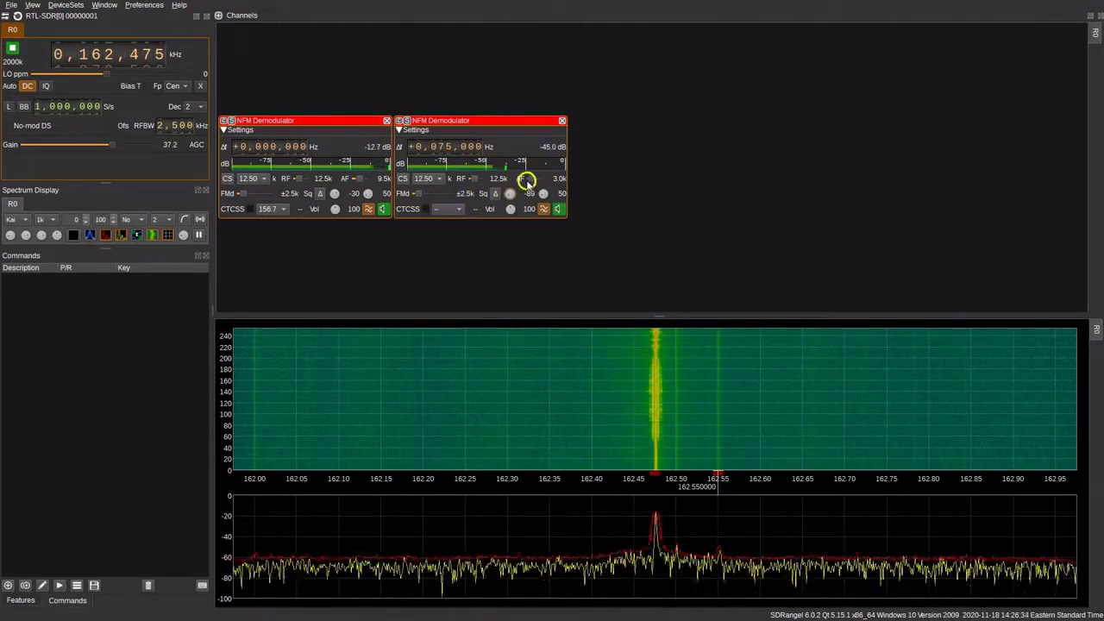
{"action": "left_click_drag", "start_coordinate": [528, 180], "coordinate": [536, 184]}
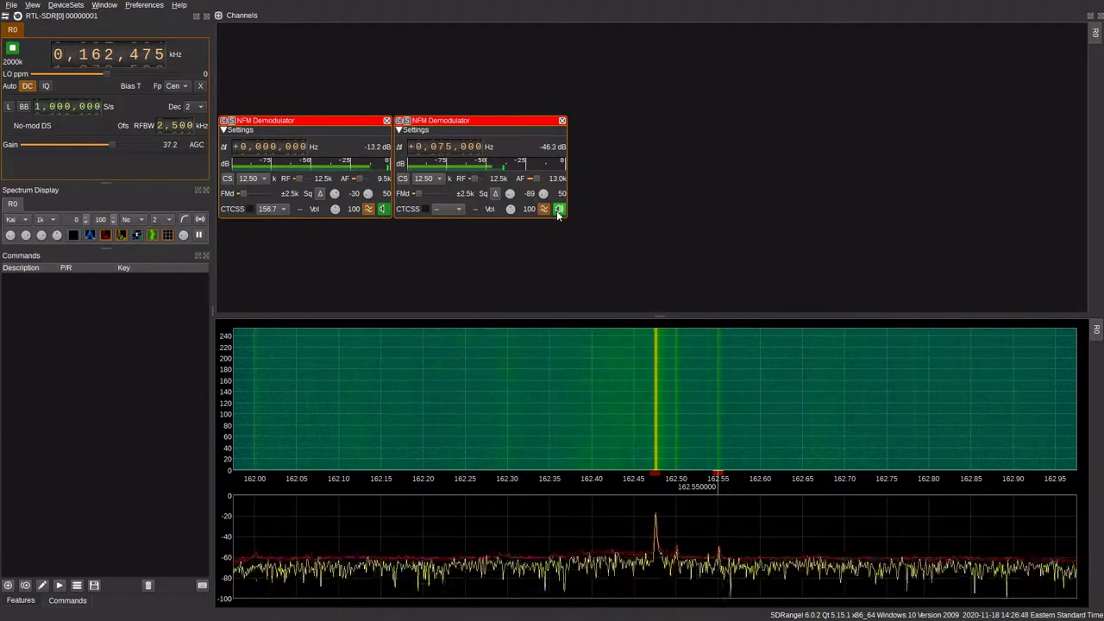
Mute and unmute each NFM channel's audio in turn to hear them separately
{"action": "left_click", "coordinate": [383, 210]}
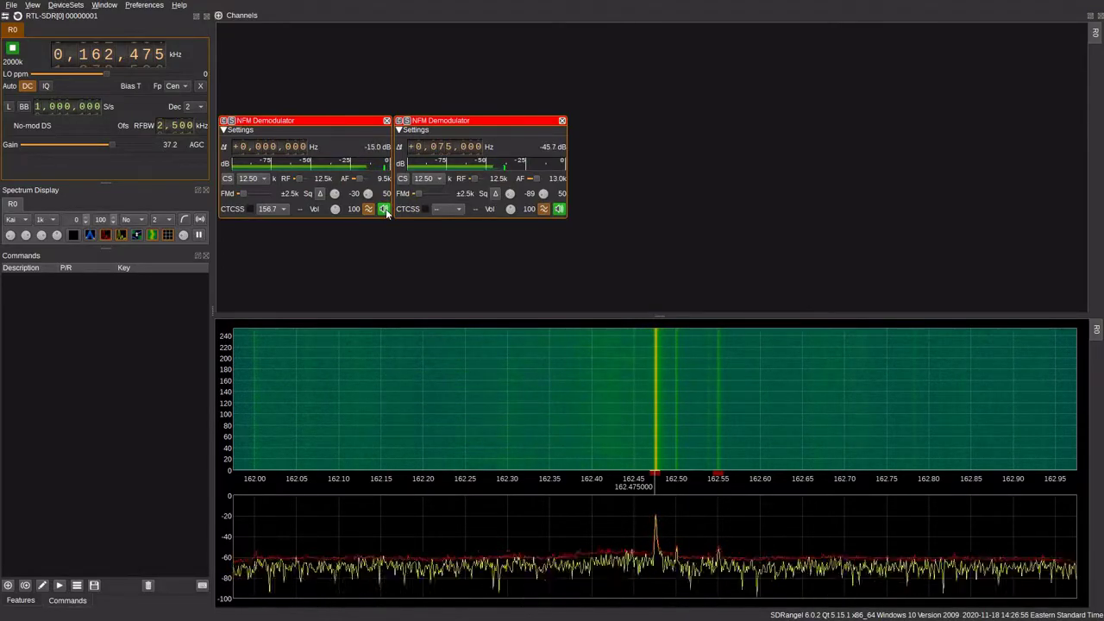
{"action": "left_click", "coordinate": [384, 210]}
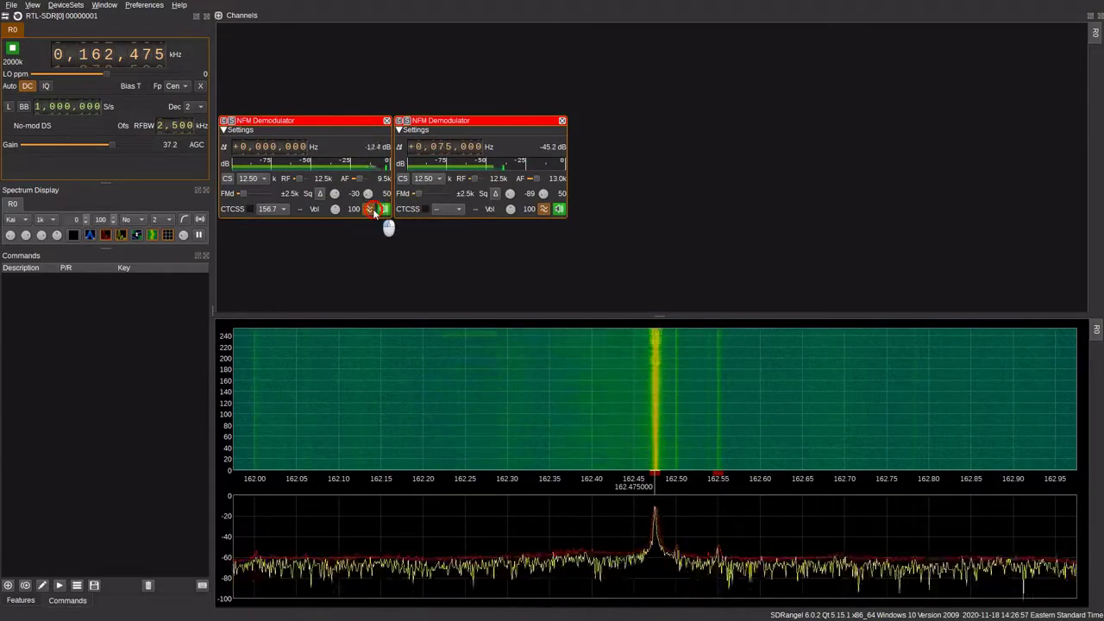
{"action": "left_click", "coordinate": [409, 215]}
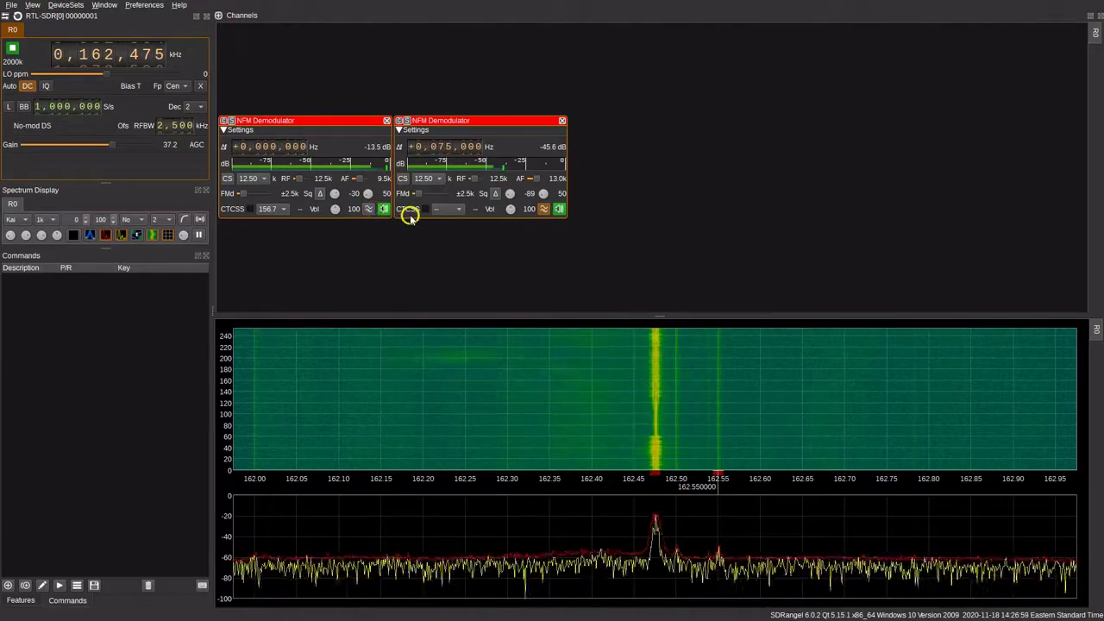
{"action": "left_click", "coordinate": [545, 210]}
{"action": "left_click", "coordinate": [557, 210]}
Lower the first NFM channel's volume to 52 and toggle the second channel's audio
{"action": "left_click", "coordinate": [565, 291]}
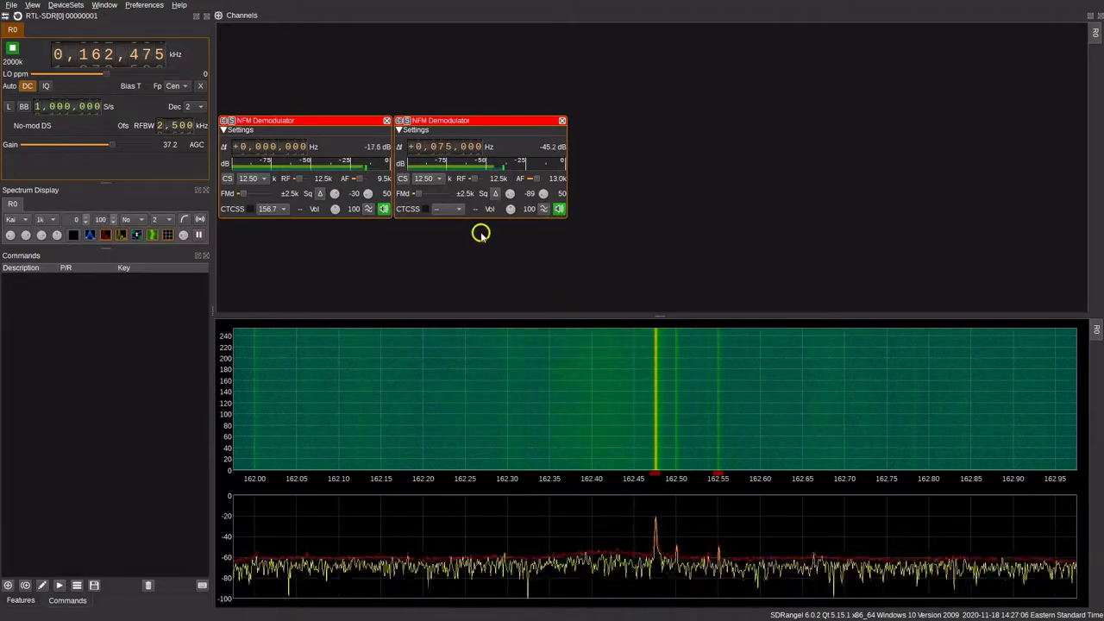
{"action": "left_click", "coordinate": [336, 210]}
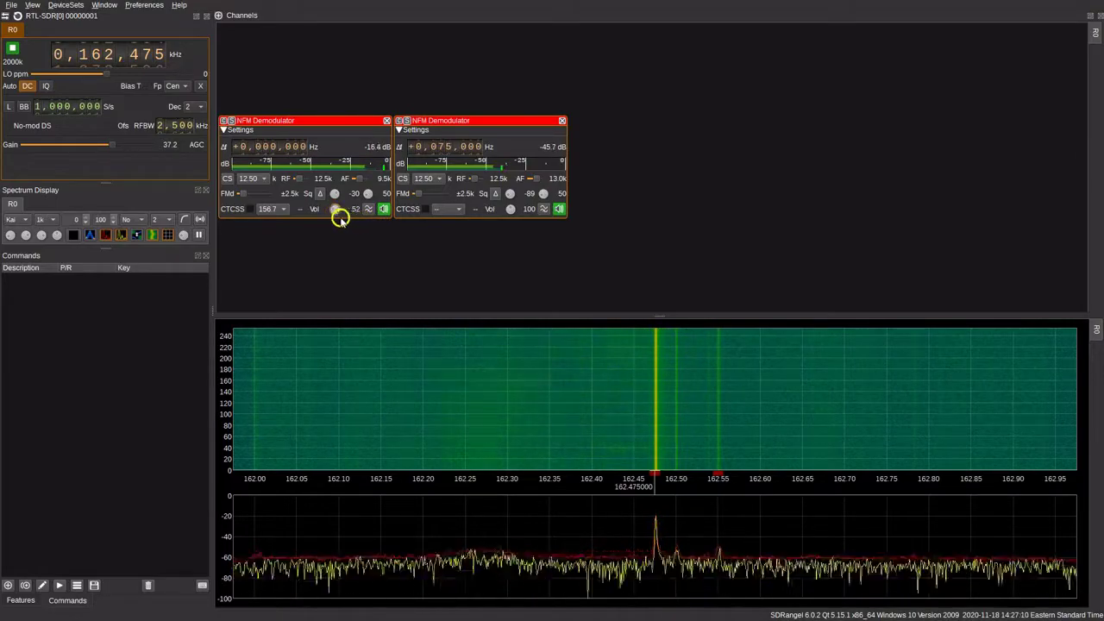
{"action": "left_click", "coordinate": [559, 210]}
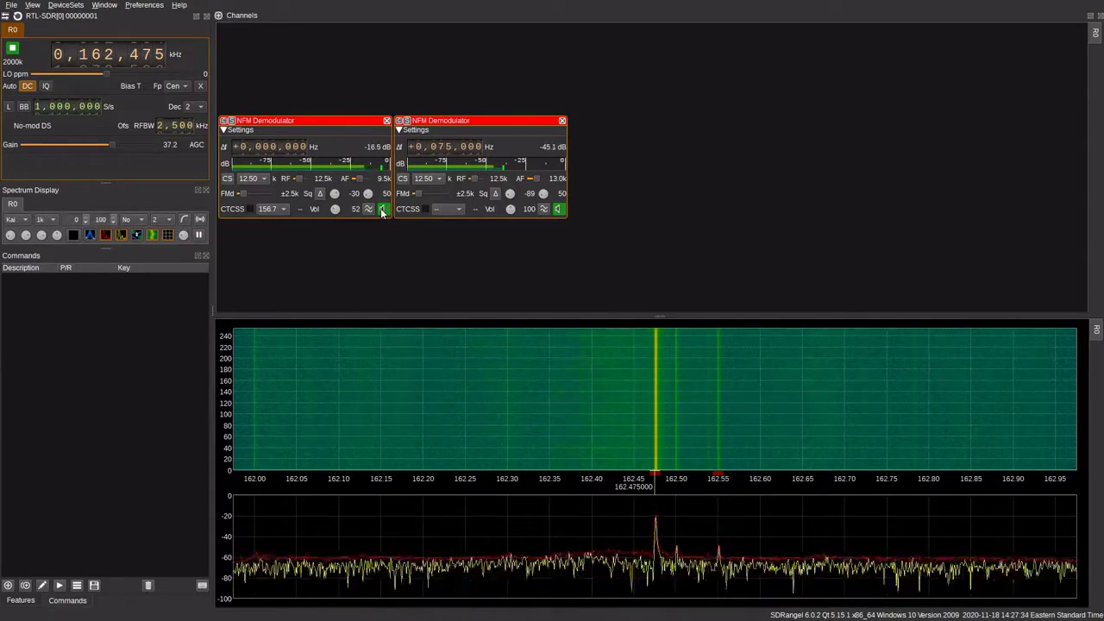
Remove both NFM Demodulator channels and add a DSD Demodulator channel in their place
{"action": "left_click", "coordinate": [561, 122]}
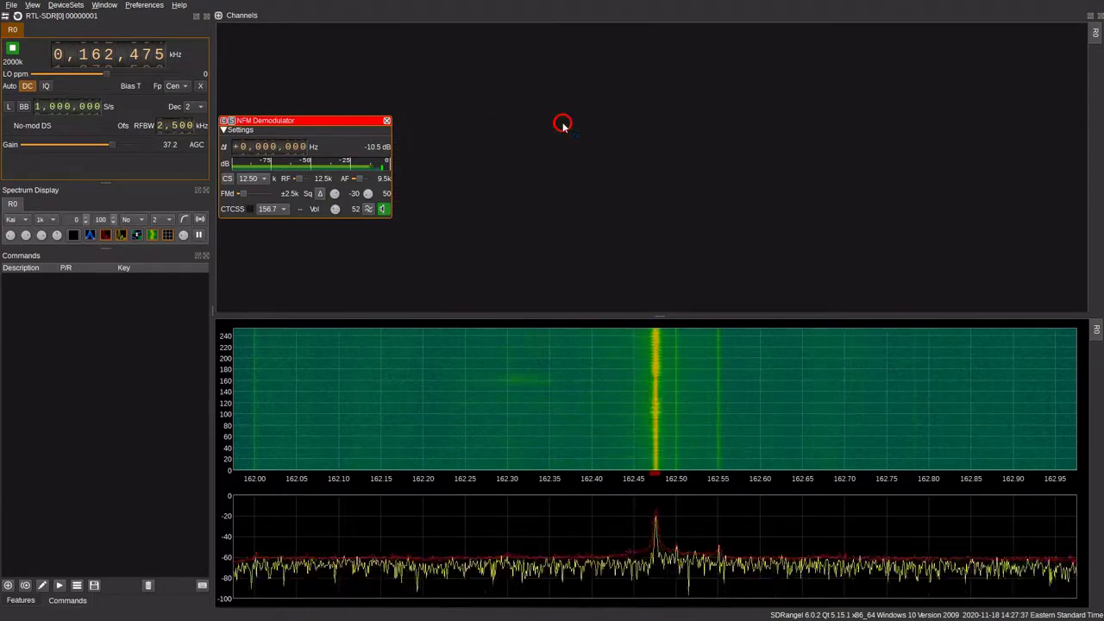
{"action": "left_click", "coordinate": [386, 121]}
{"action": "left_click", "coordinate": [220, 16]}
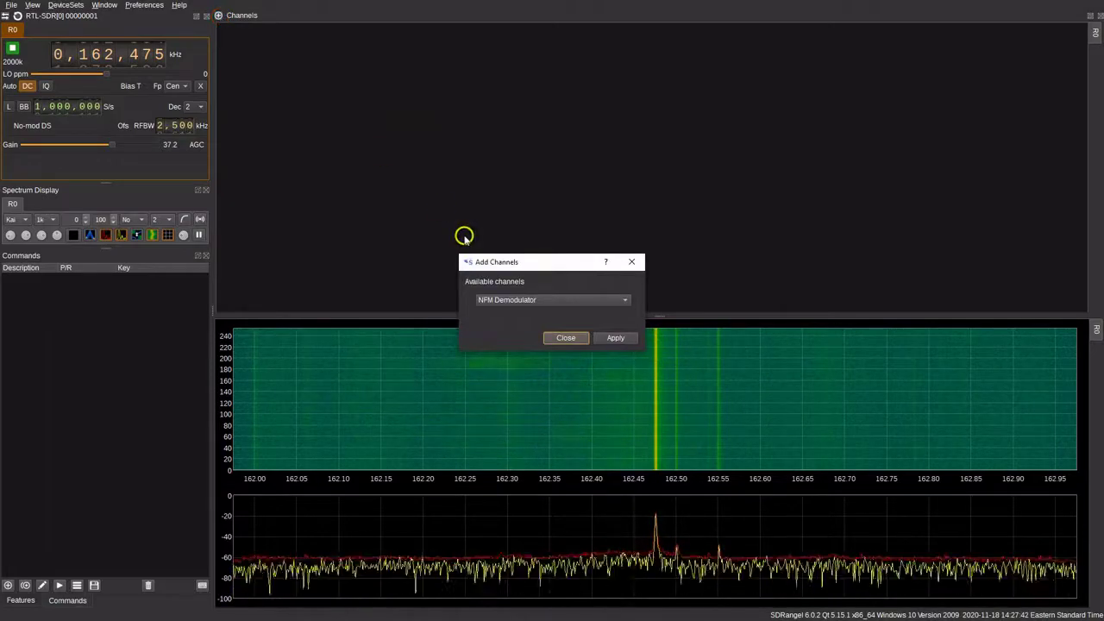
{"action": "left_click", "coordinate": [543, 298]}
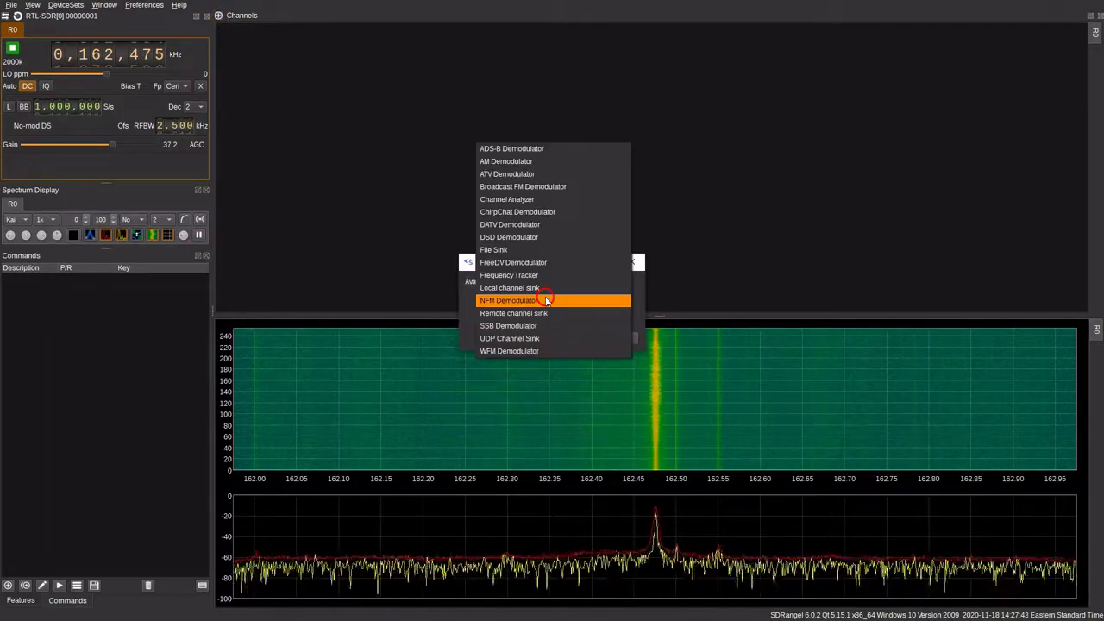
{"action": "left_click", "coordinate": [531, 238]}
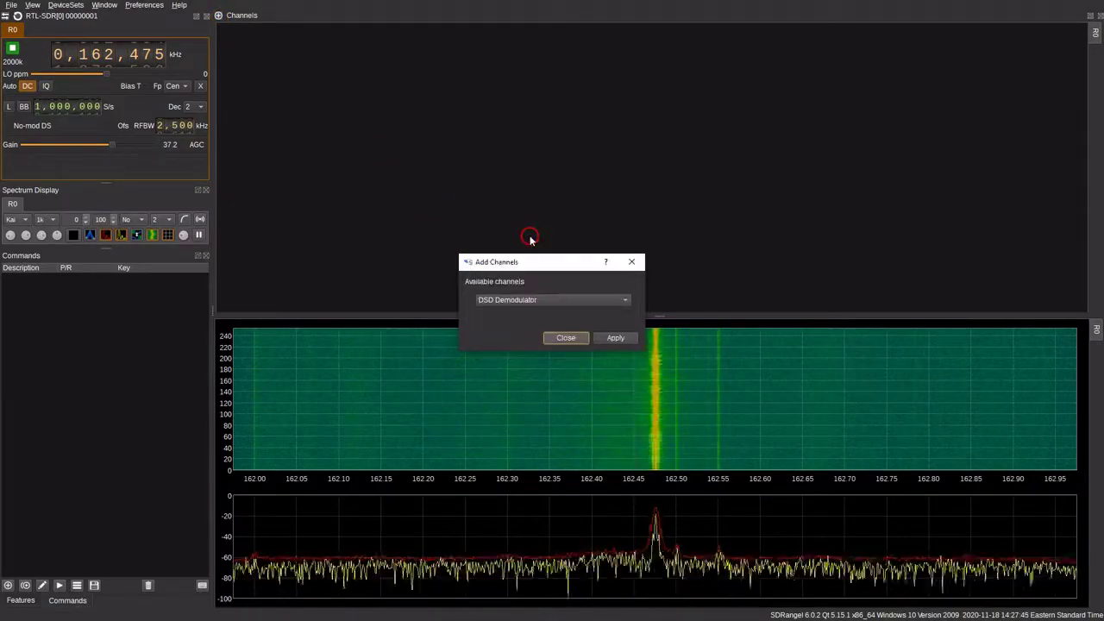
{"action": "left_click", "coordinate": [616, 339]}
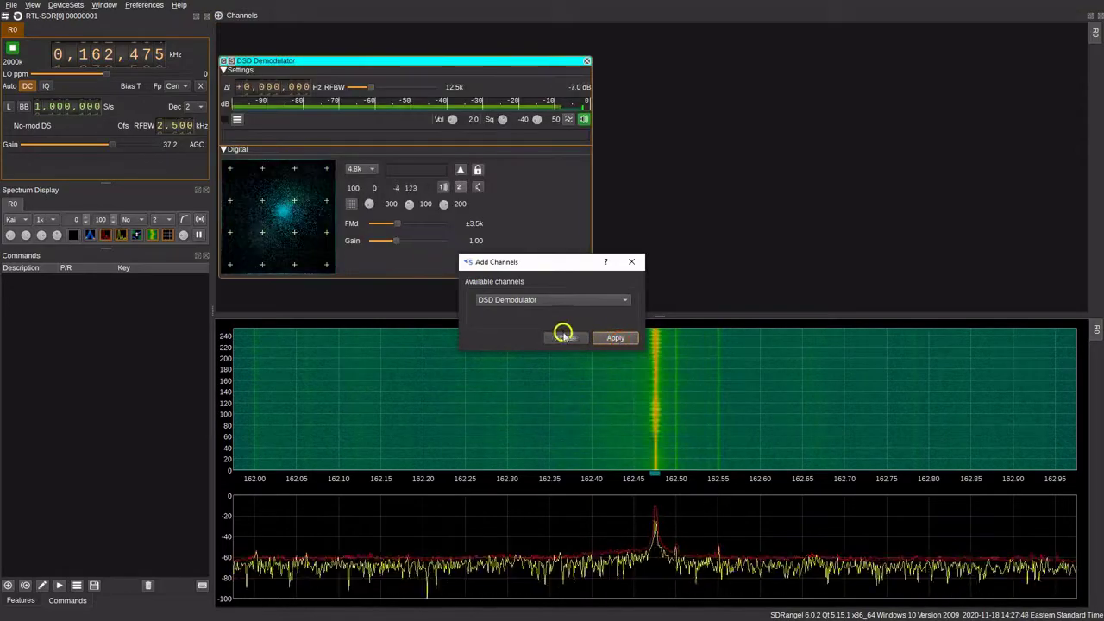
{"action": "left_click", "coordinate": [565, 339]}
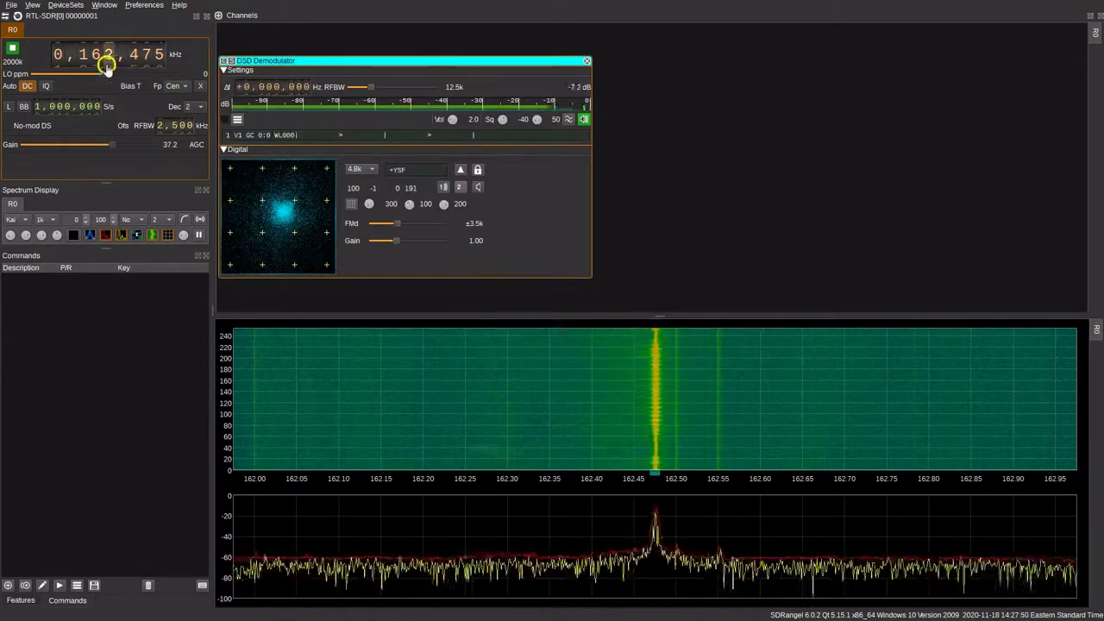
Tune the RTL-SDR receiver to 432,585 kHz and lower its gain to 3.7
{"action": "type", "text": "43"}
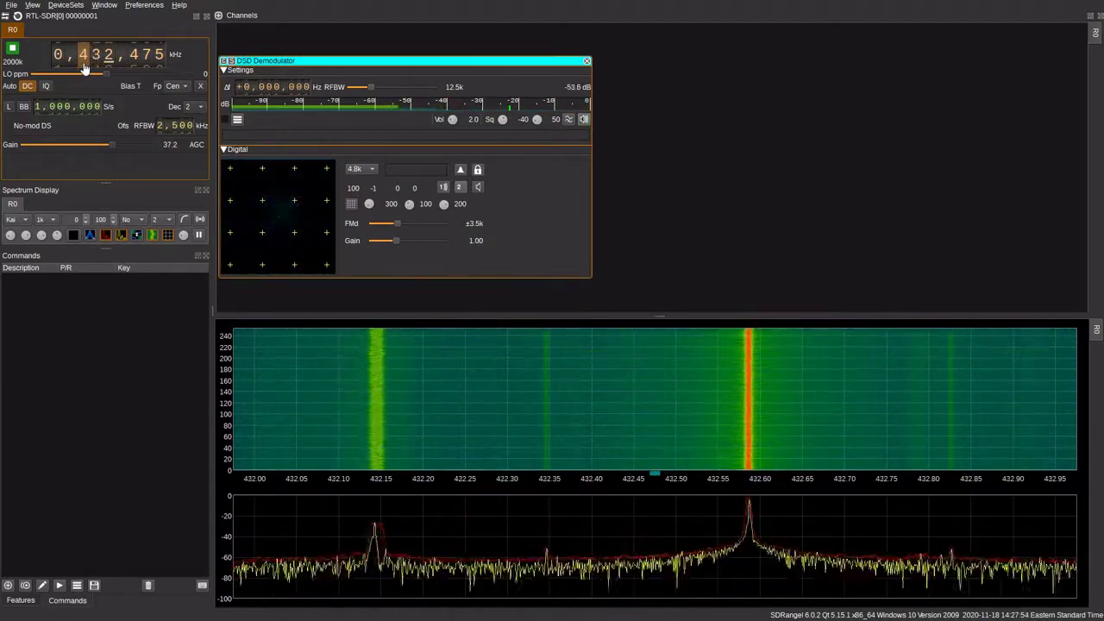
{"action": "type", "text": "2,585"}
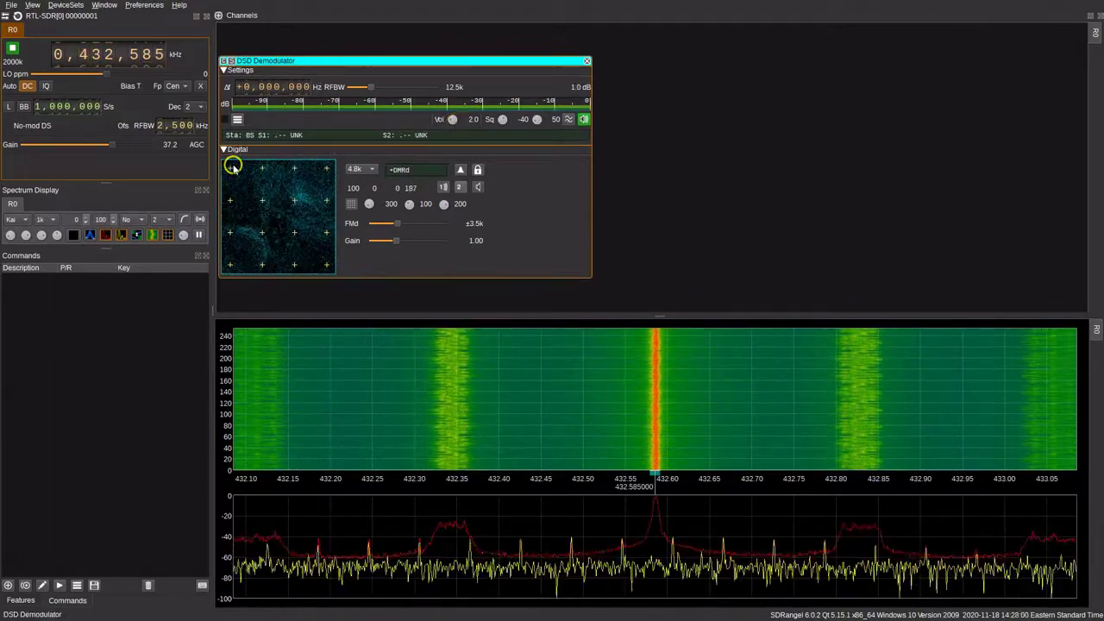
{"action": "left_click_drag", "start_coordinate": [113, 149], "coordinate": [34, 144]}
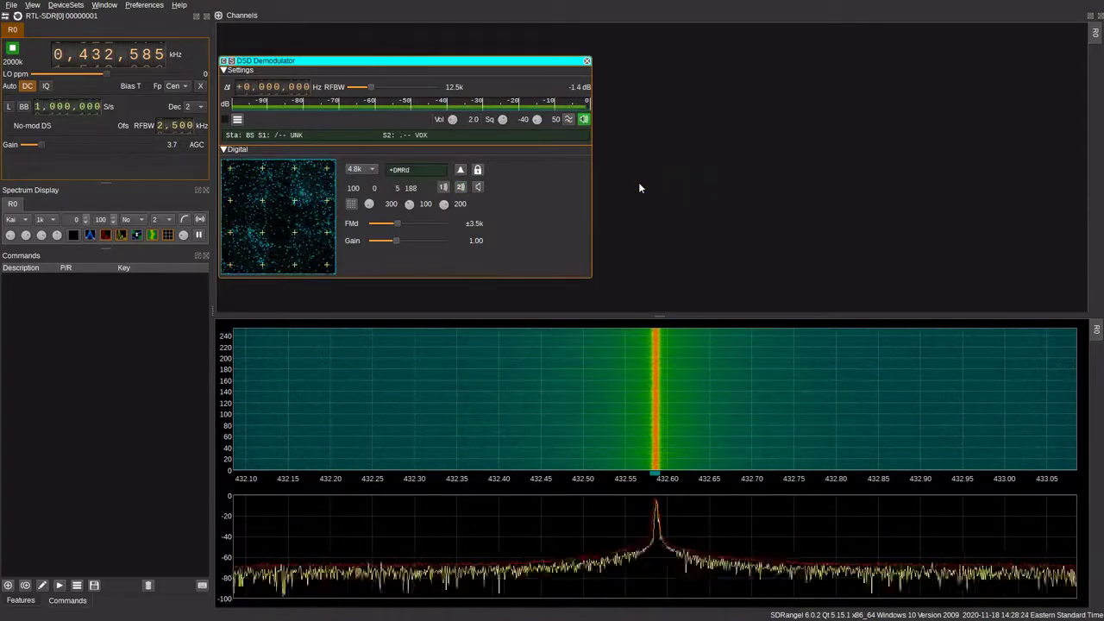
Toggle DMR timeslots 2 and 1, then switch the DSD baud rate from 4.8k to 2.4k
{"action": "left_click", "coordinate": [464, 190]}
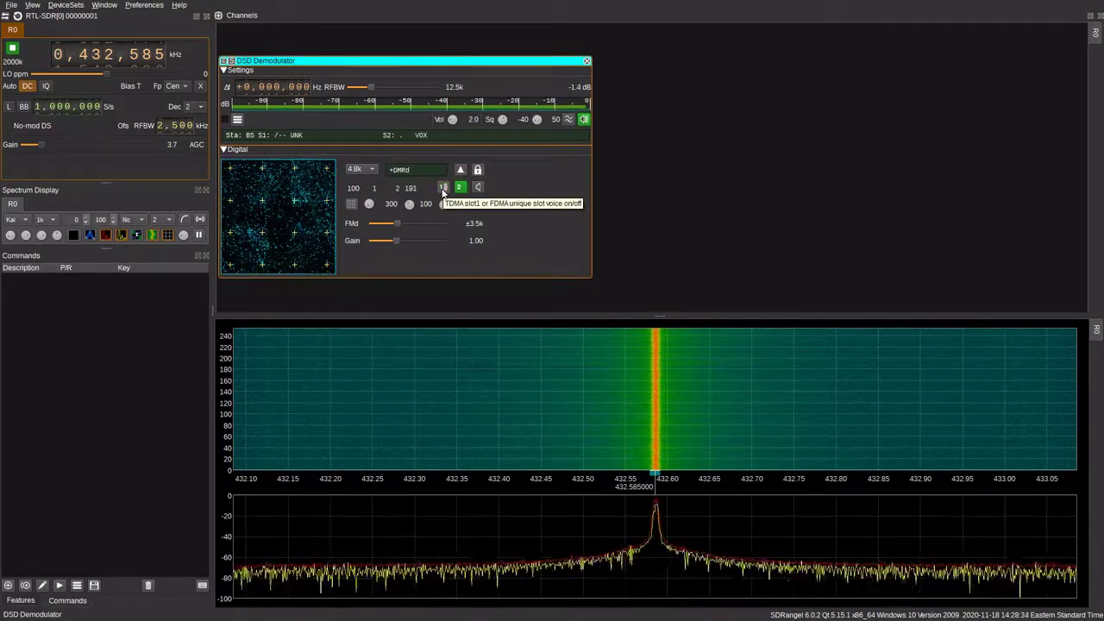
{"action": "left_click", "coordinate": [443, 189]}
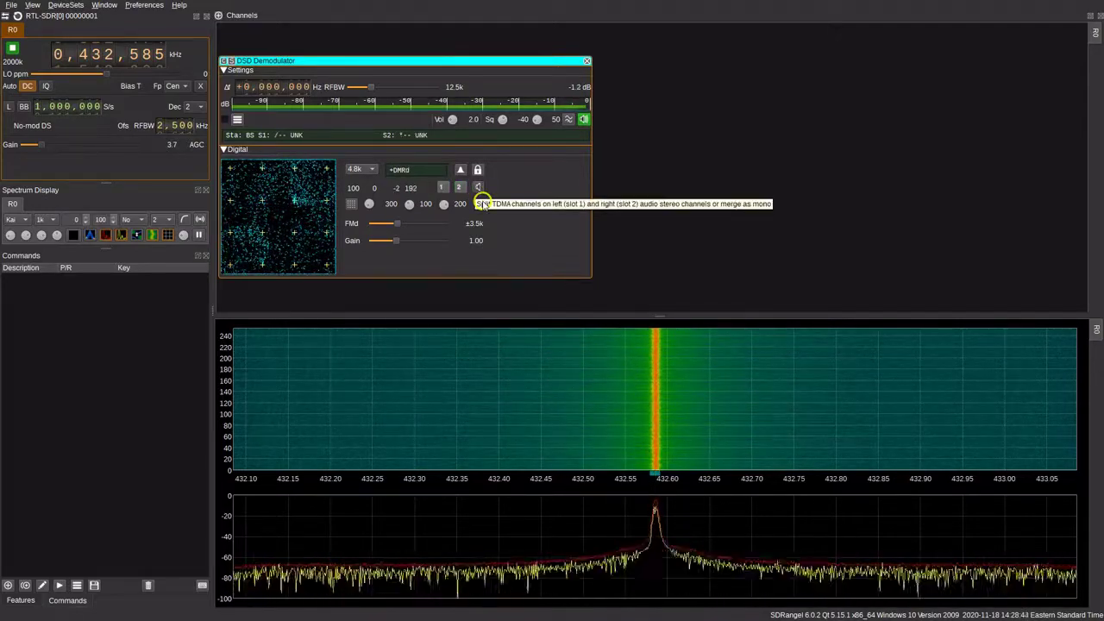
{"action": "left_click", "coordinate": [369, 169]}
{"action": "left_click", "coordinate": [366, 161]}
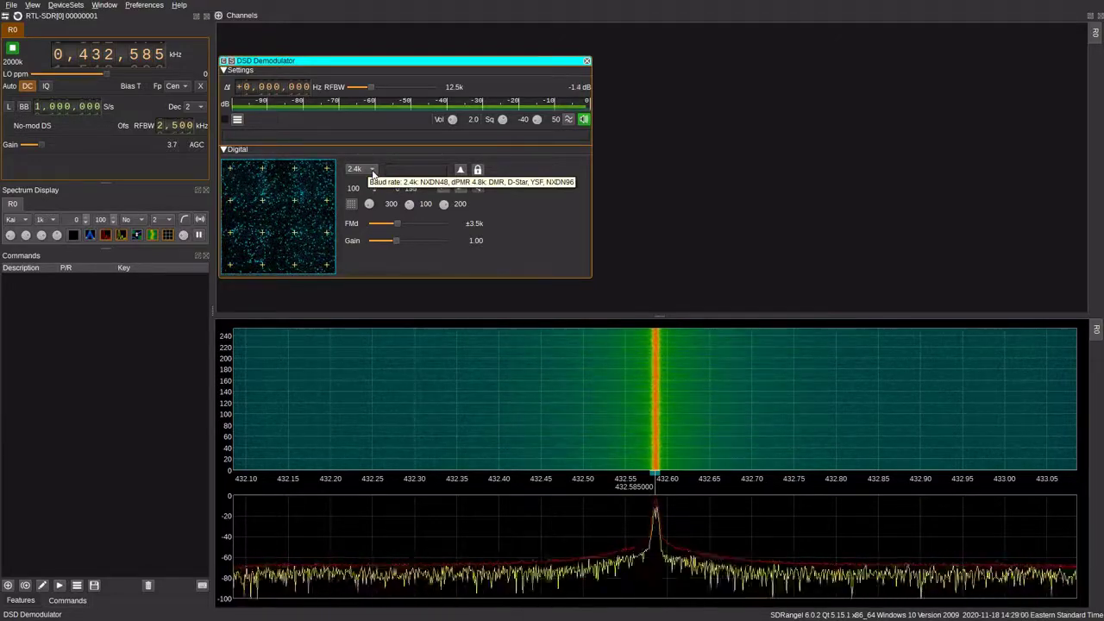
{"action": "left_click", "coordinate": [371, 169]}
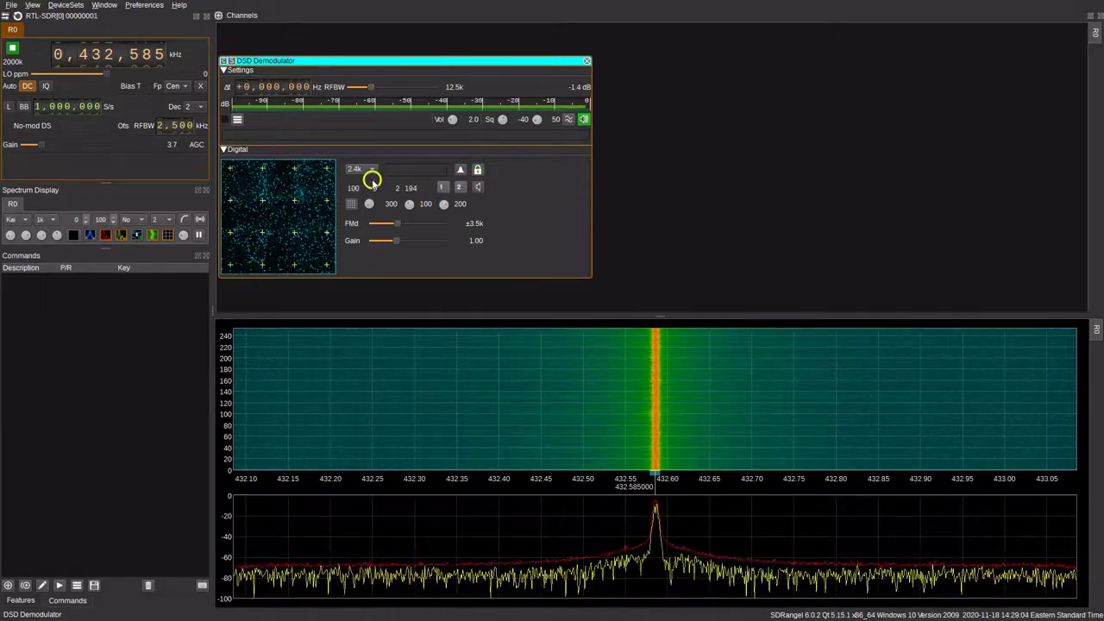
Close the DSD Demodulator channel window
{"action": "left_click", "coordinate": [586, 62]}
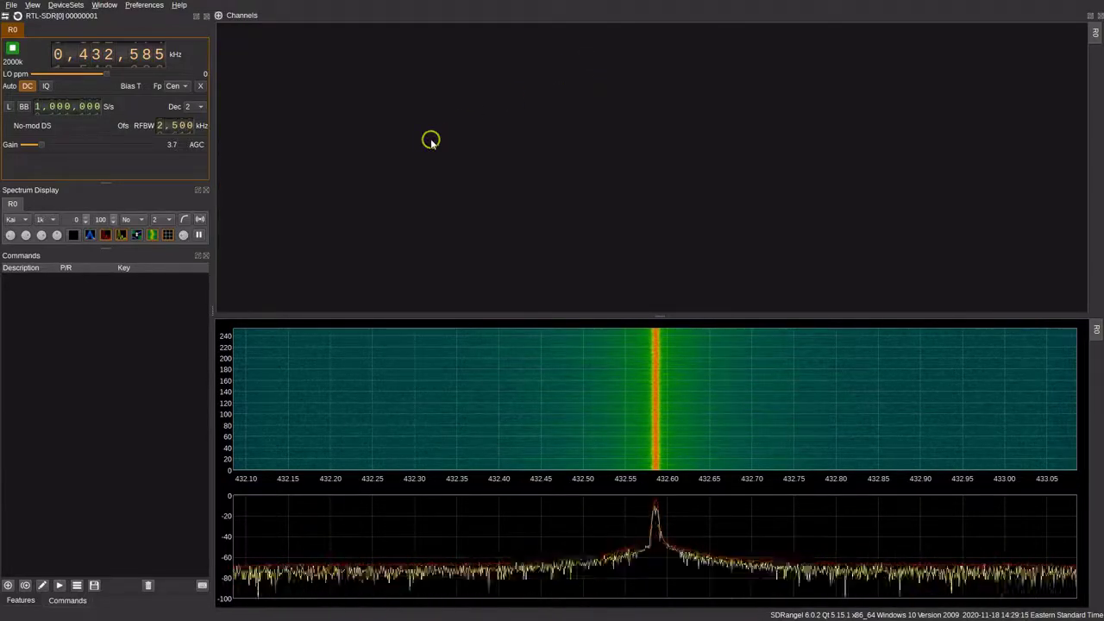